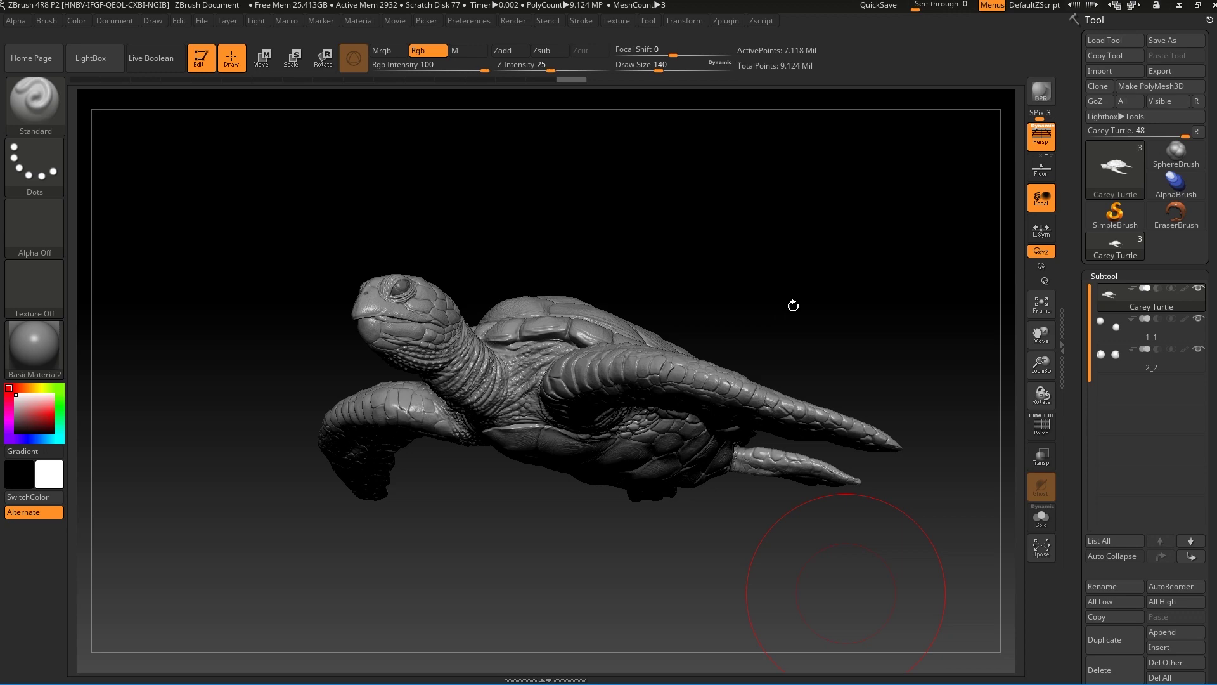
Create a Transpose Master TPoseMesh of the turtle with the ZSphere Rig option enabled
mouse_move(795, 301)
left_mouse_down()
mouse_move(785, 275)
mouse_move(791, 313)
mouse_move(774, 349)
mouse_move(813, 326)
mouse_move(785, 274)
mouse_move(771, 288)
left_mouse_up()
left_click_drag(676, 163, 709, 180)
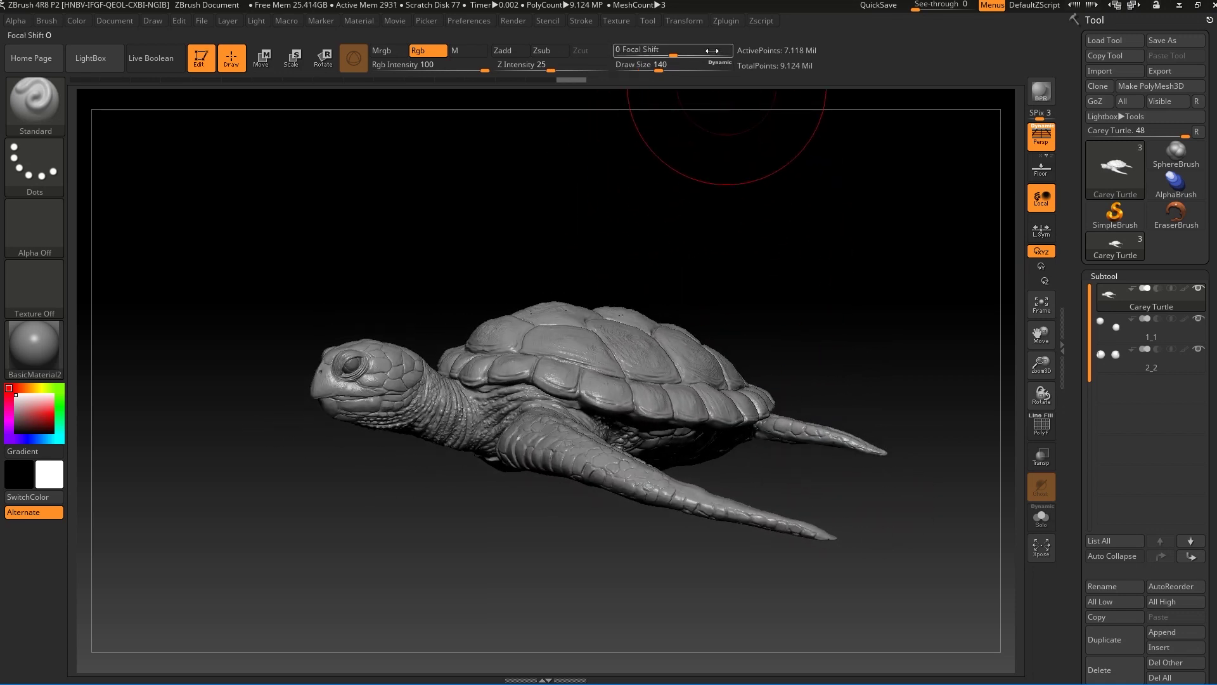
left_click(727, 21)
left_click(780, 257)
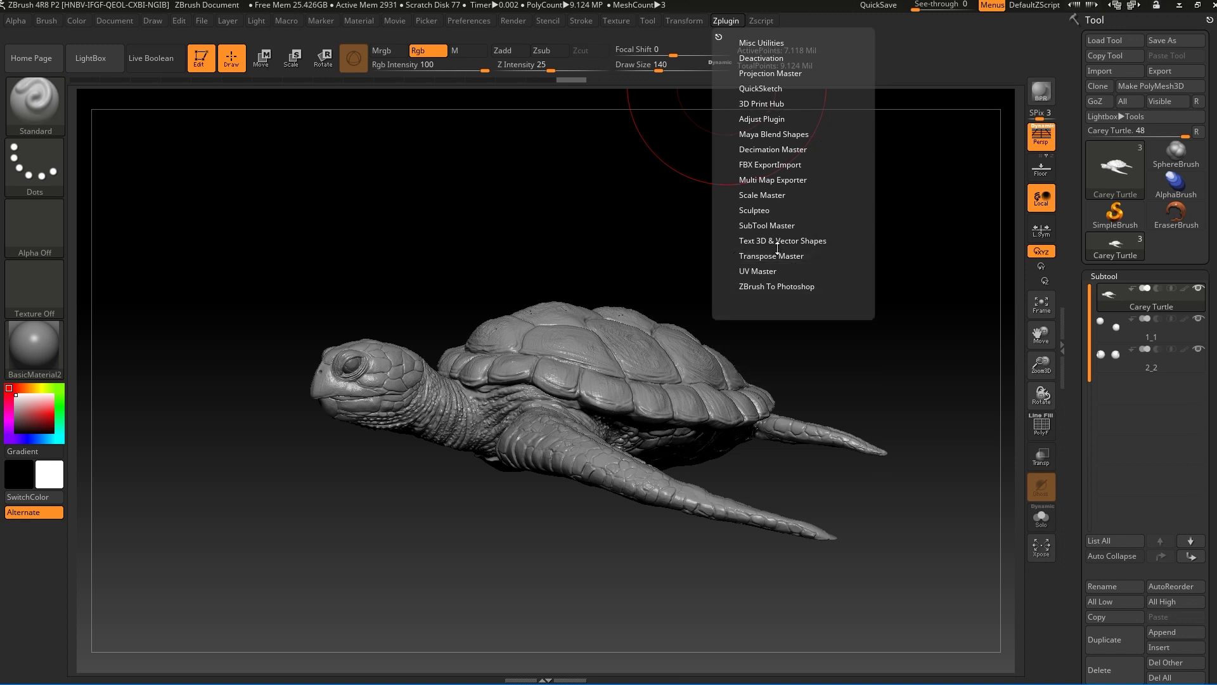
left_click(775, 256)
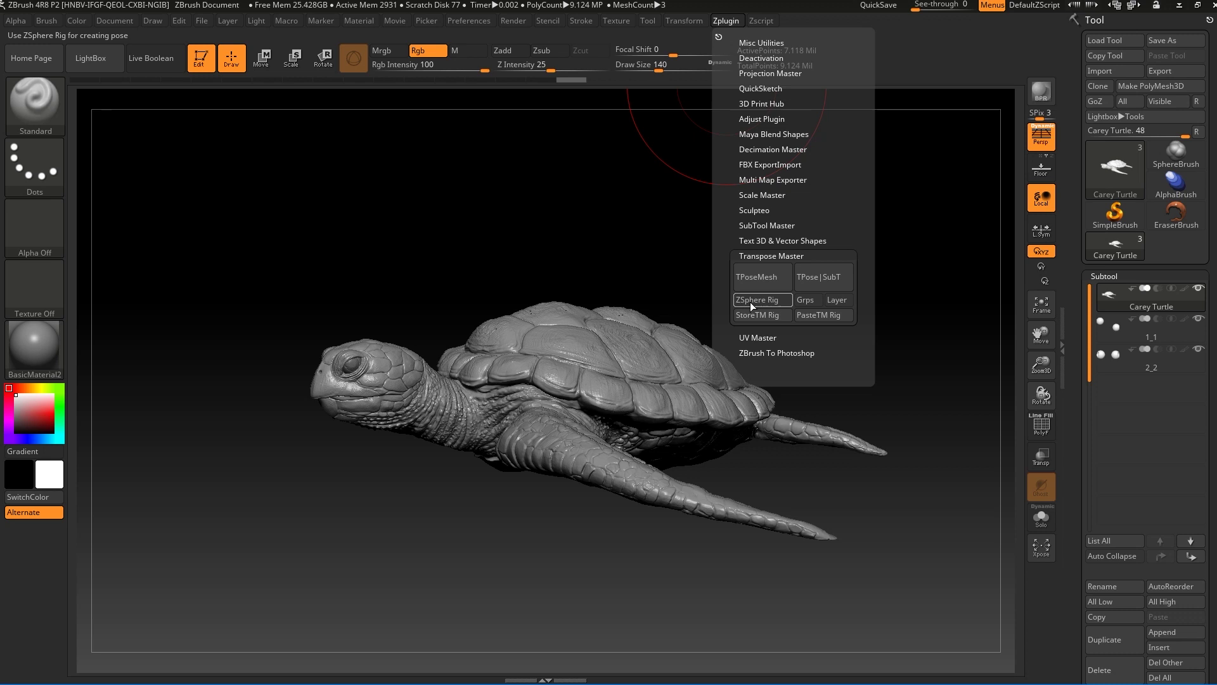
left_click(757, 299)
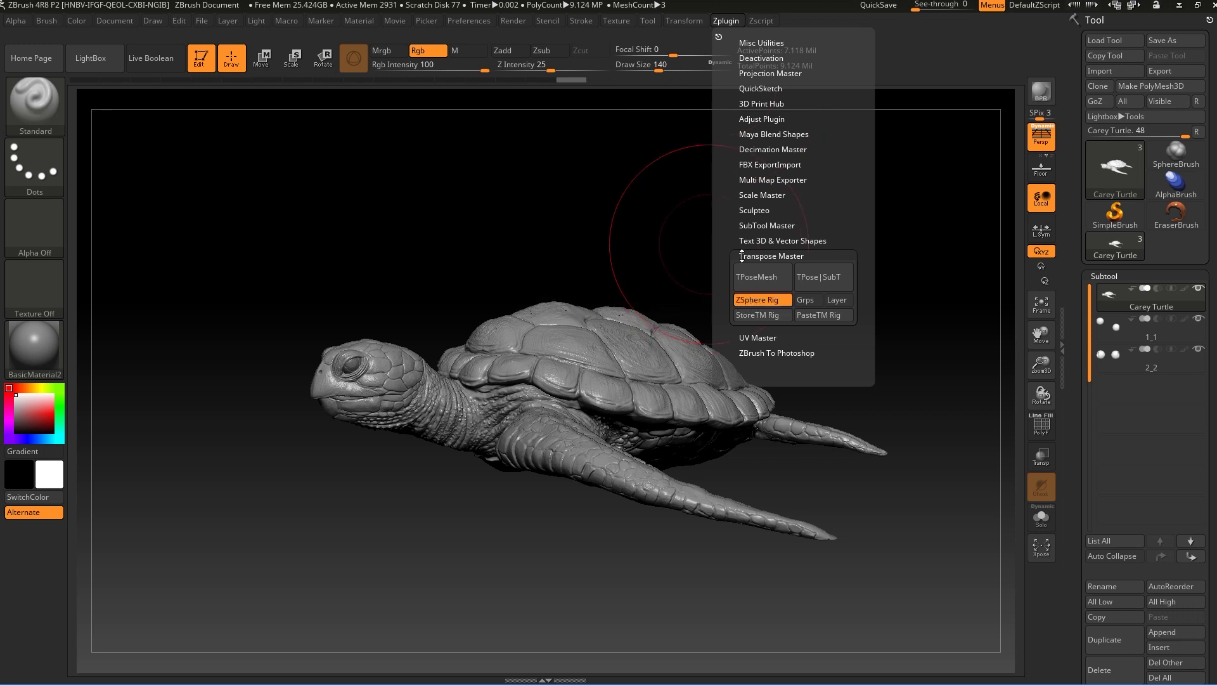
left_click(762, 284)
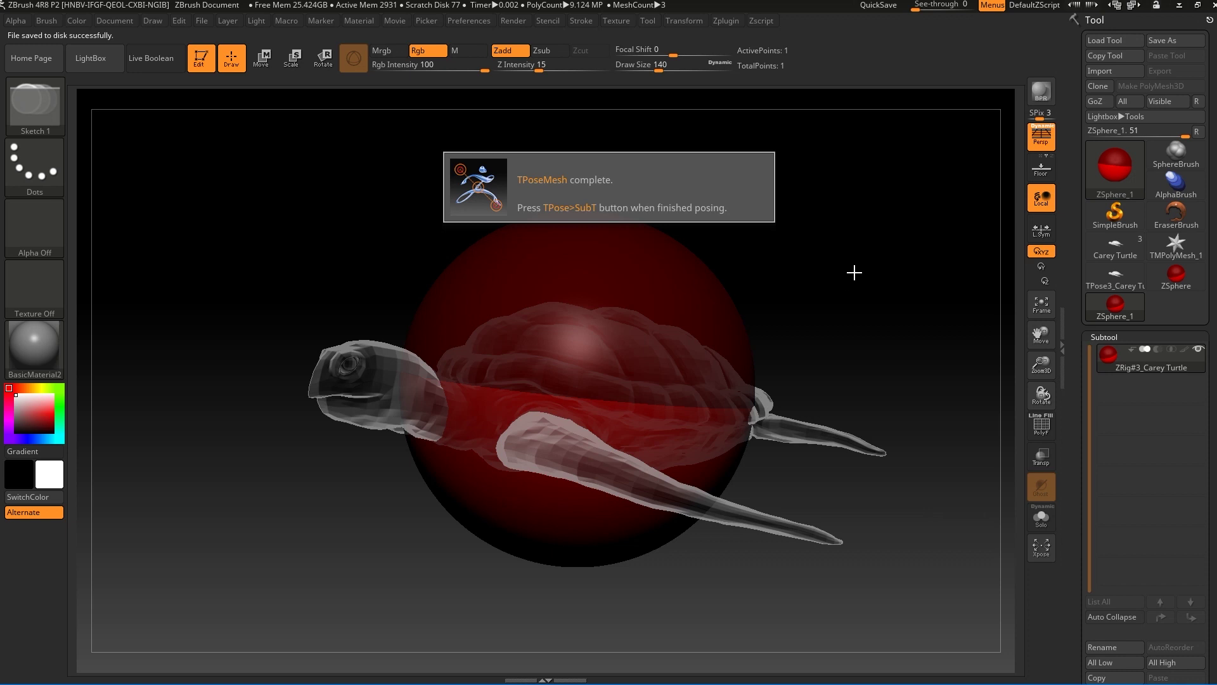
Scale the root ZSphere down until it fits inside the turtle's shell
left_click_drag(837, 258, 849, 286)
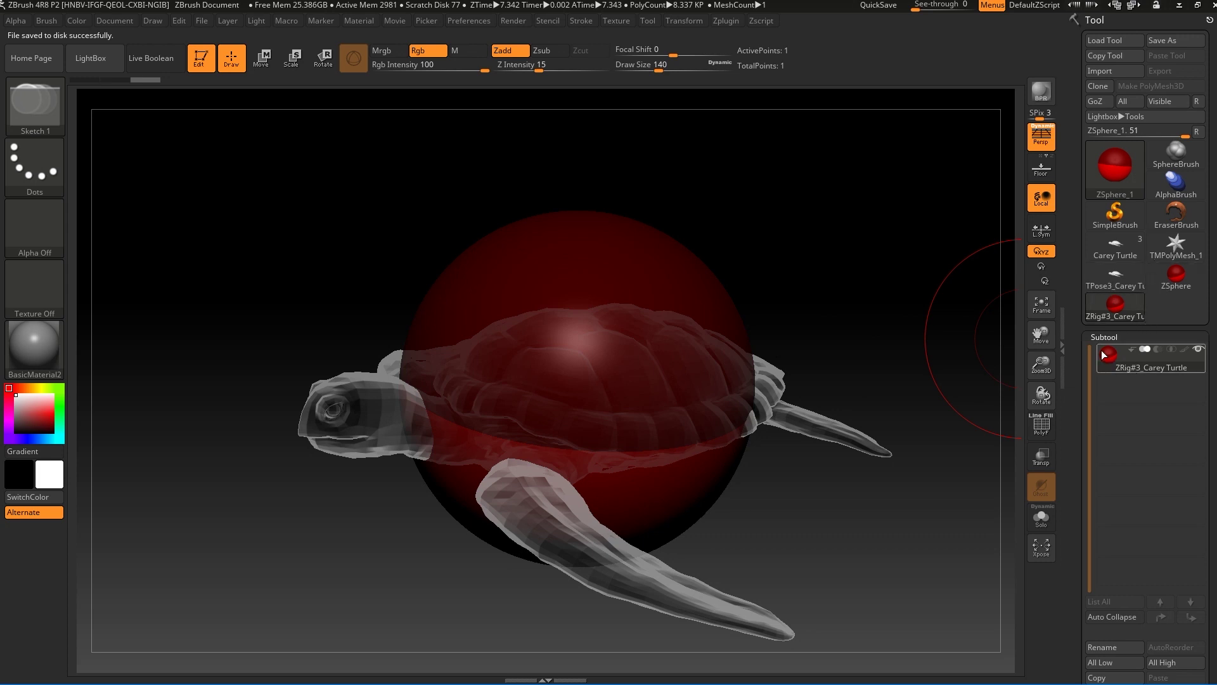
left_click_drag(878, 354, 759, 336)
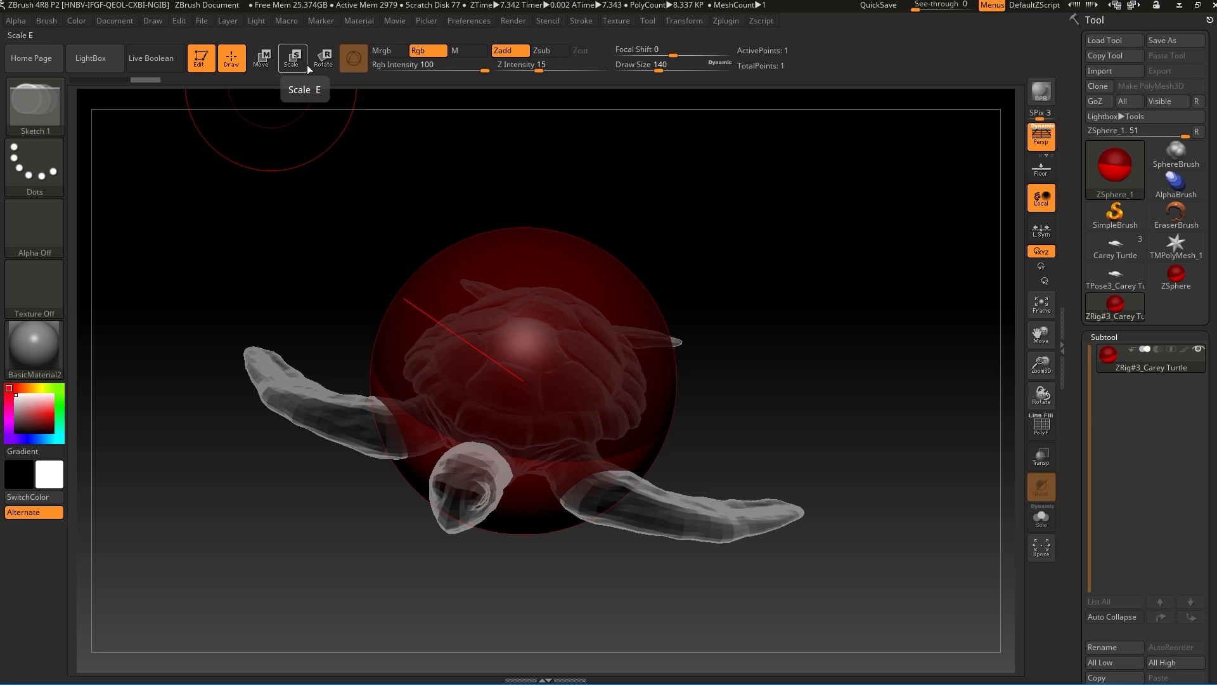
left_click_drag(818, 337, 820, 289)
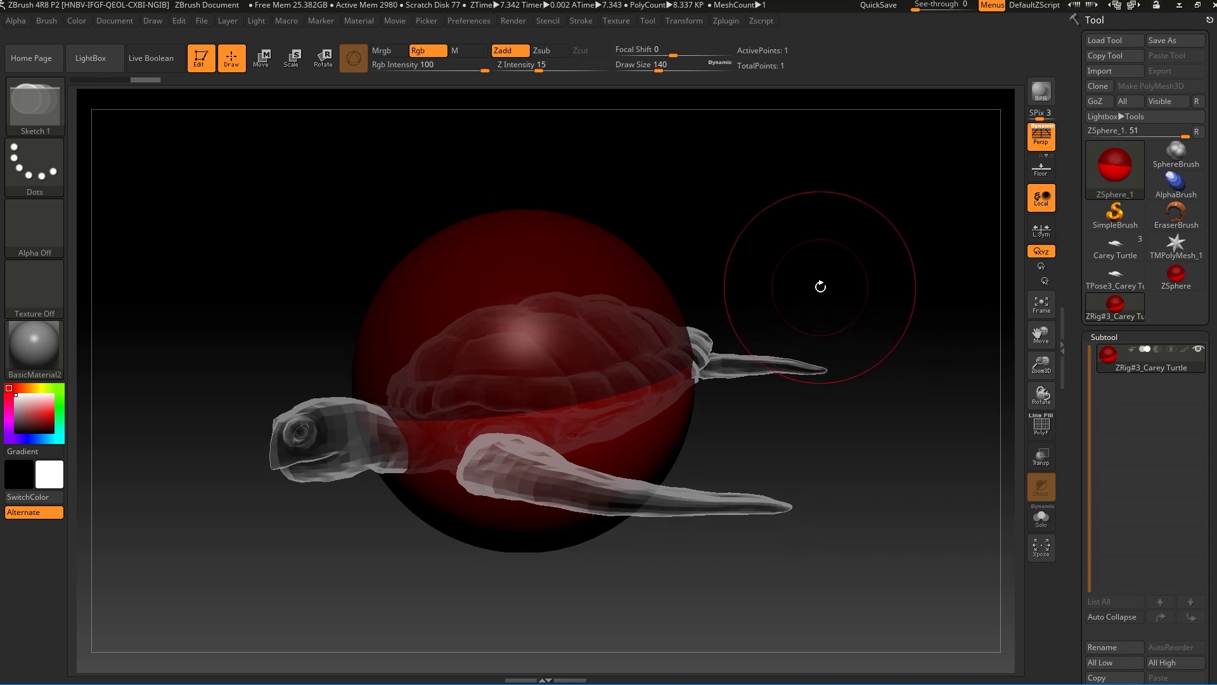
left_click(294, 60)
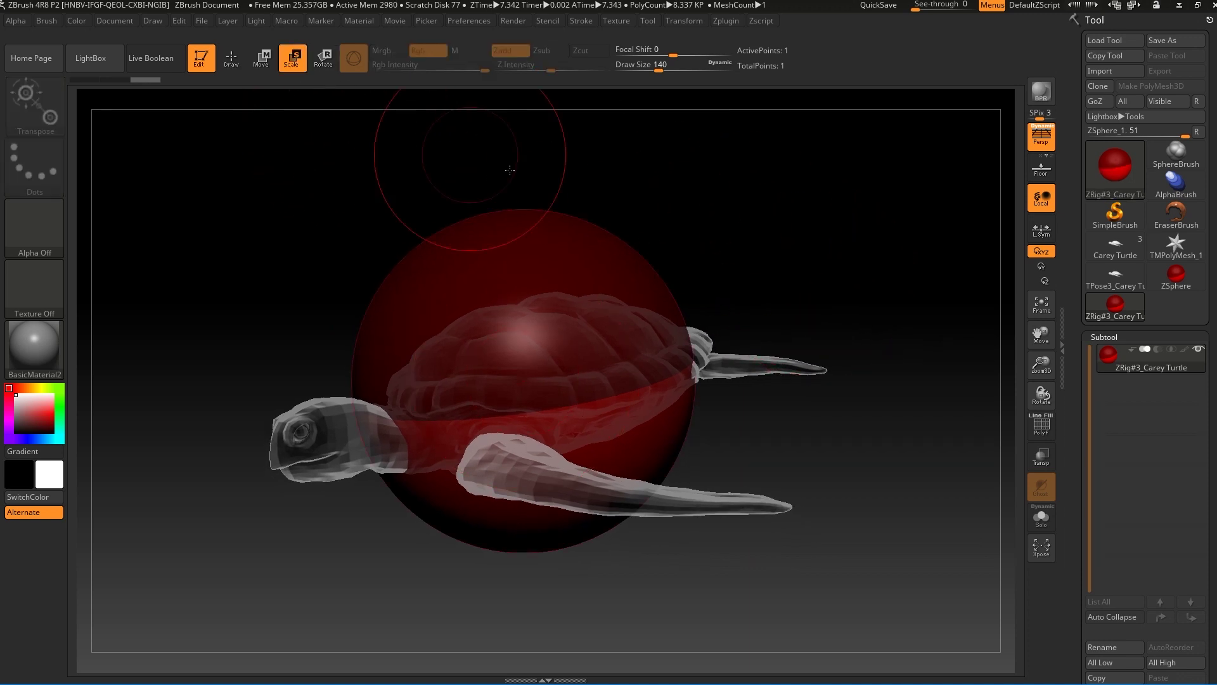
left_click_drag(721, 213, 701, 250, "alt")
left_click_drag(525, 380, 562, 290, "alt")
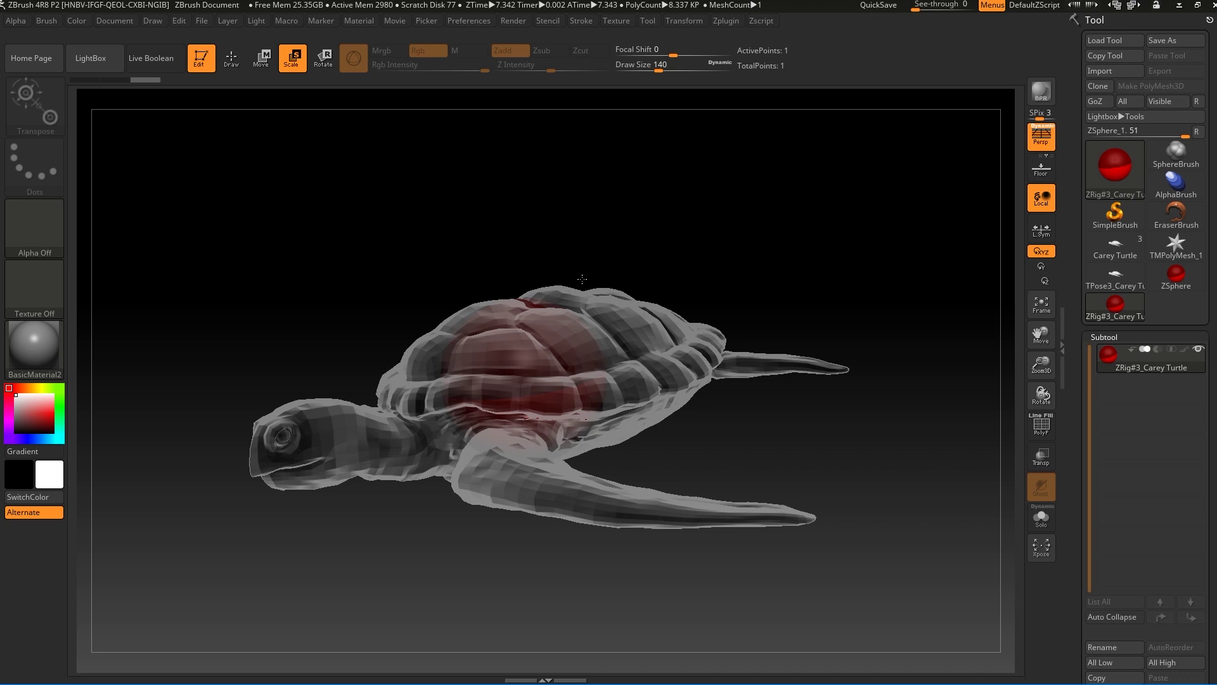
With the turtle mesh hidden, add a child ZSphere on the rear side of the root ZSphere and pull it outward
mouse_move(783, 231)
left_mouse_down()
mouse_move(774, 237)
mouse_move(767, 209)
mouse_move(801, 231)
mouse_move(828, 299)
mouse_move(807, 304)
mouse_move(802, 245)
mouse_move(780, 244)
mouse_move(744, 282)
mouse_move(678, 293)
left_mouse_up()
key("q")
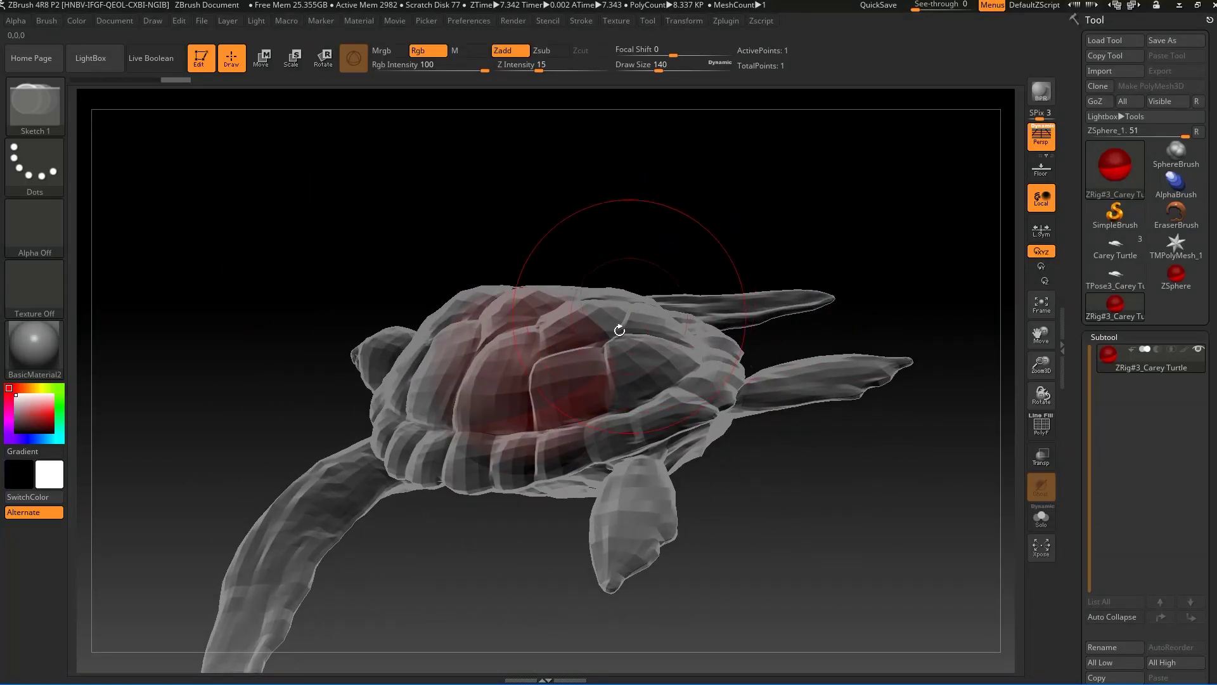
left_click_drag(579, 383, 582, 383)
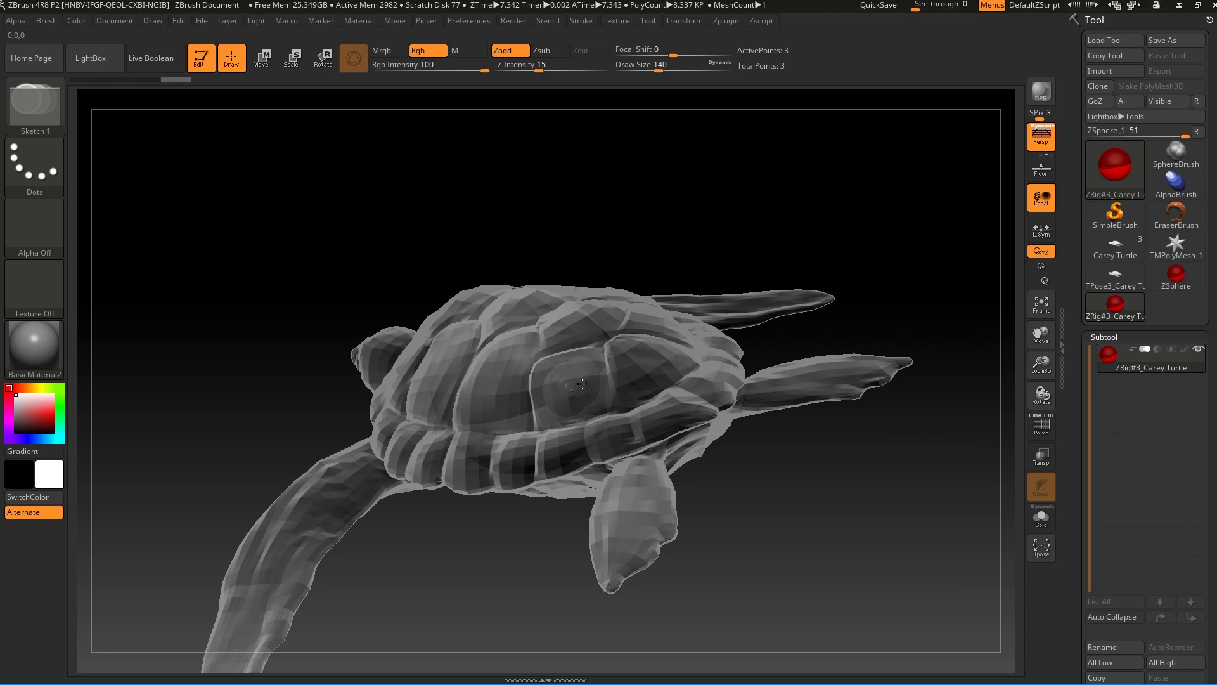
key("ctrl+z")
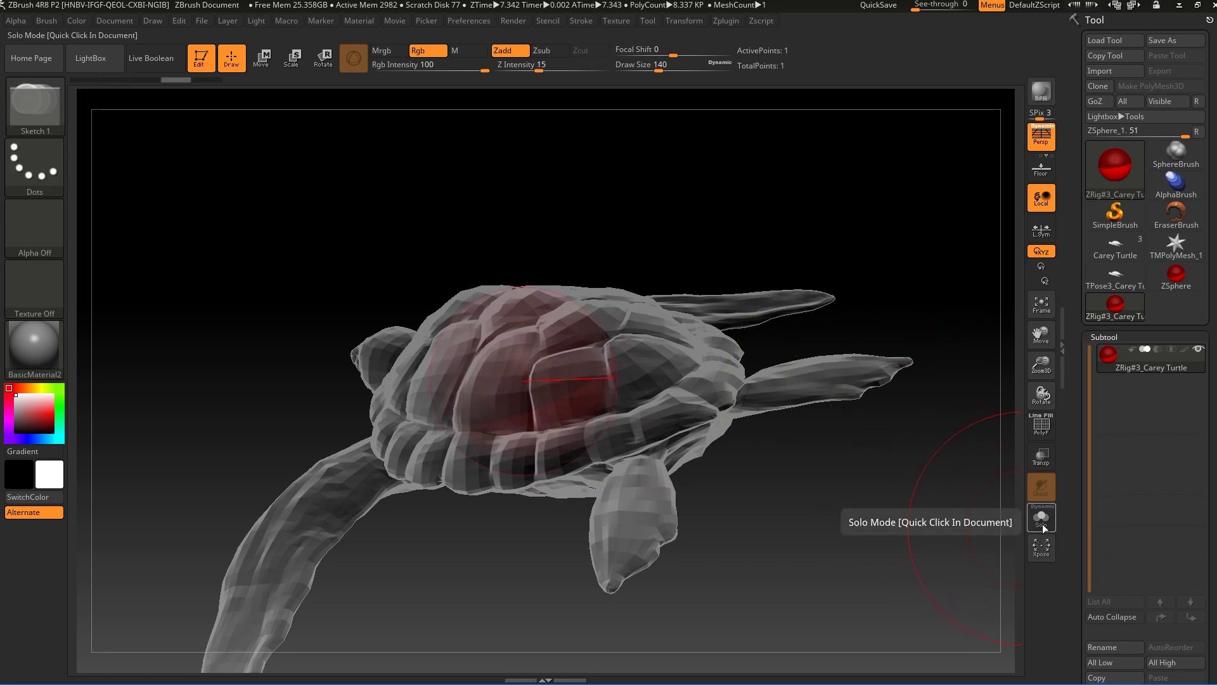
left_click(1044, 528)
left_click_drag(567, 379, 569, 381)
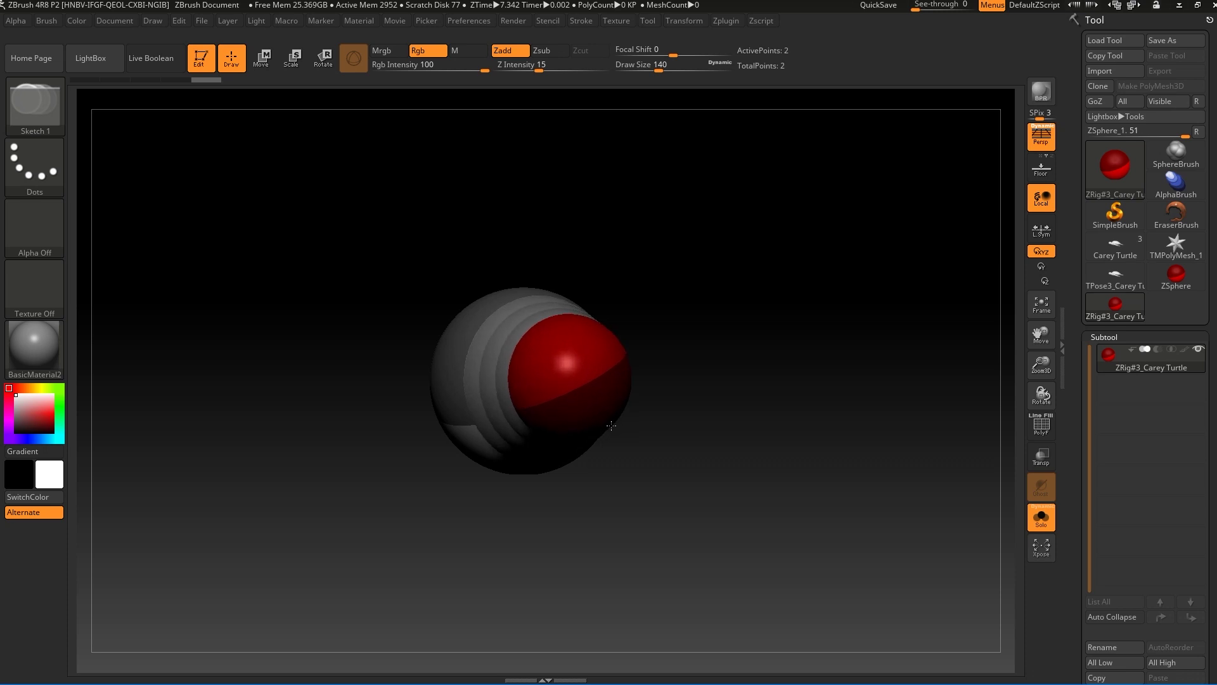
key("w")
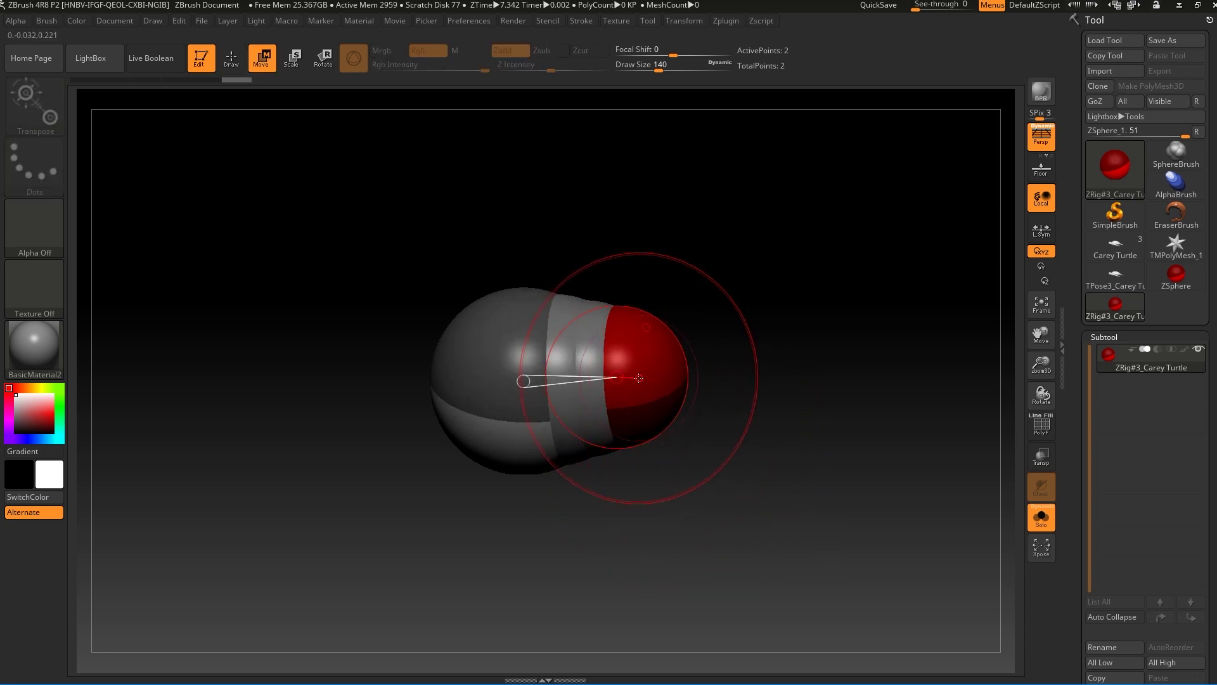
left_click_drag(653, 380, 689, 388)
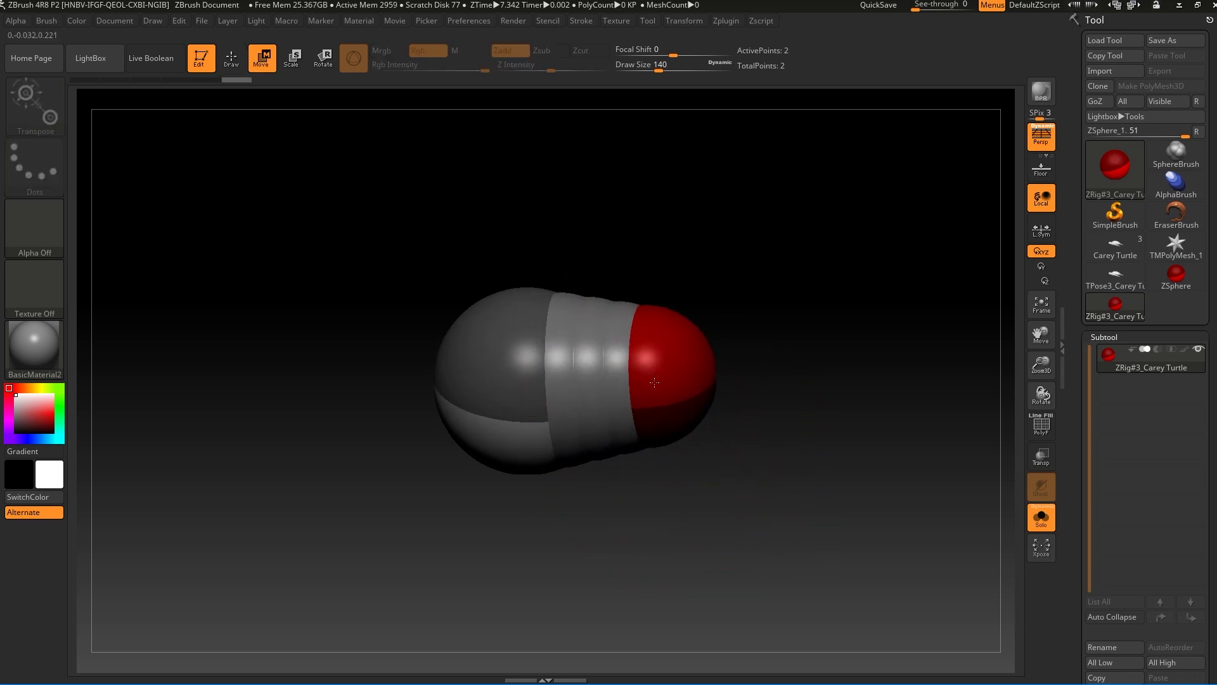
Show the turtle mesh again and move the rear ZSphere to the tail end of the shell
left_click(1043, 520)
left_click_drag(673, 384, 700, 395)
mouse_move(878, 305)
left_mouse_down()
mouse_move(826, 334)
mouse_move(869, 309)
left_mouse_up()
left_click_drag(749, 401, 739, 380)
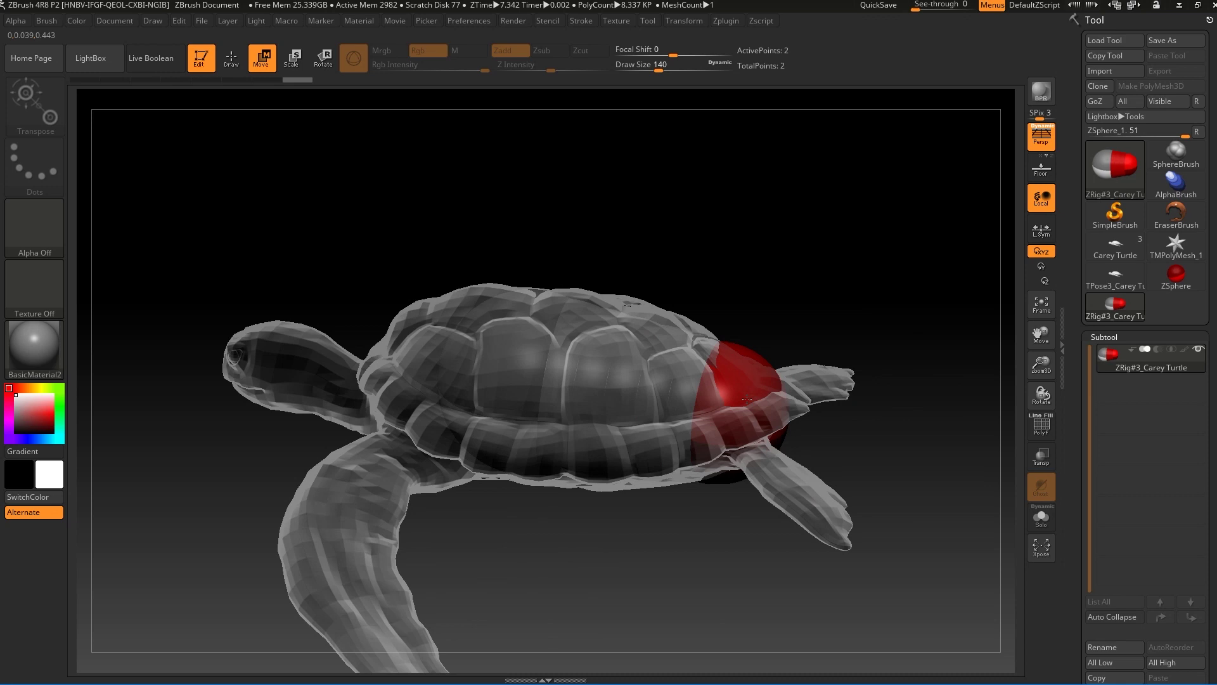
Add a ZSphere on the front of the root and move it forward to the base of the turtle's neck
left_click_drag(761, 244, 787, 296)
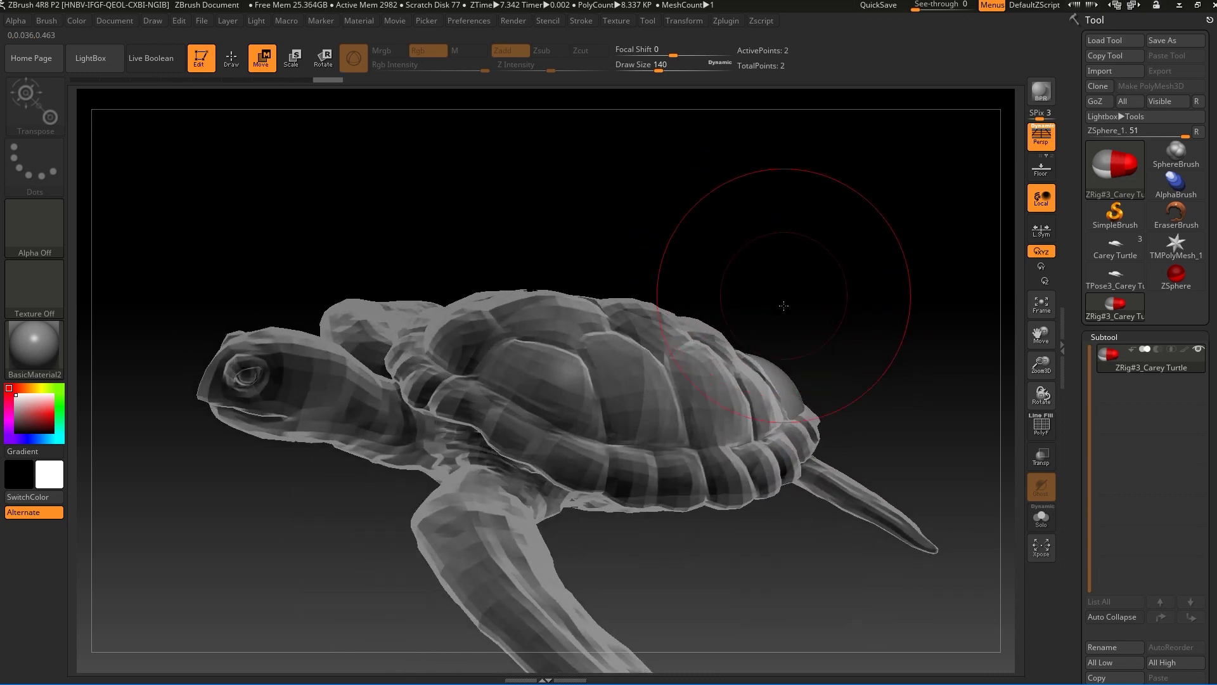
left_click_drag(639, 292, 614, 350)
key("q")
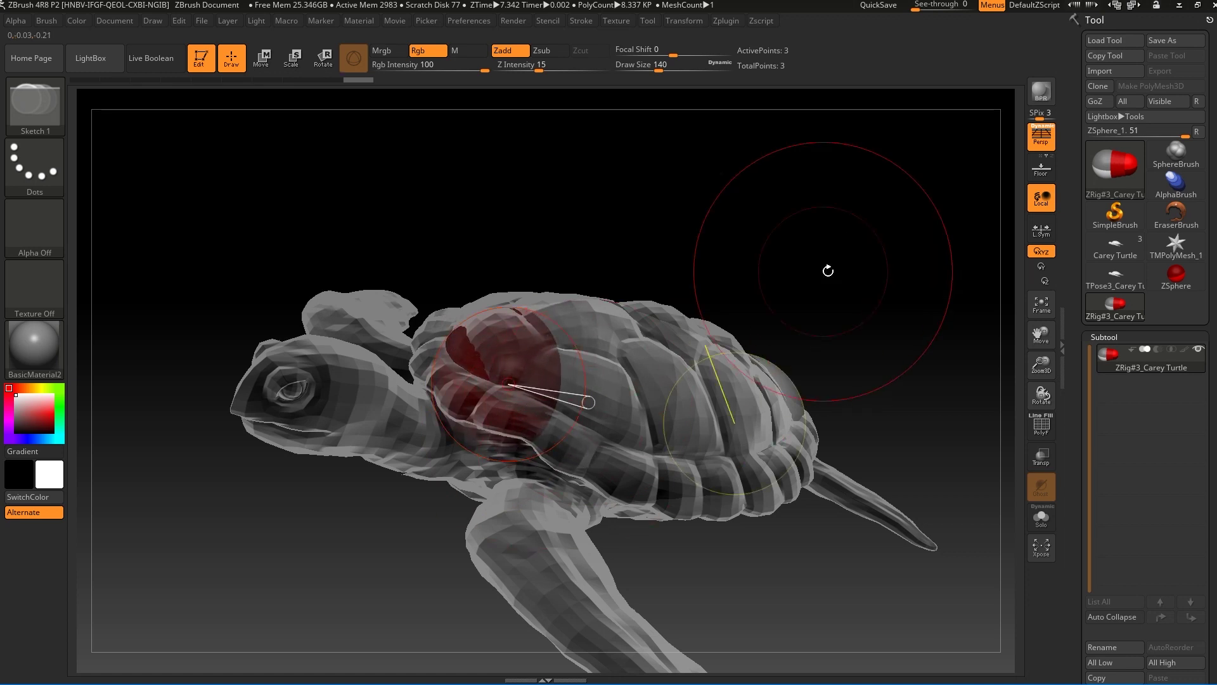
mouse_move(827, 269)
left_mouse_down()
mouse_move(642, 272)
mouse_move(526, 220)
mouse_move(537, 230)
left_mouse_up()
key("w")
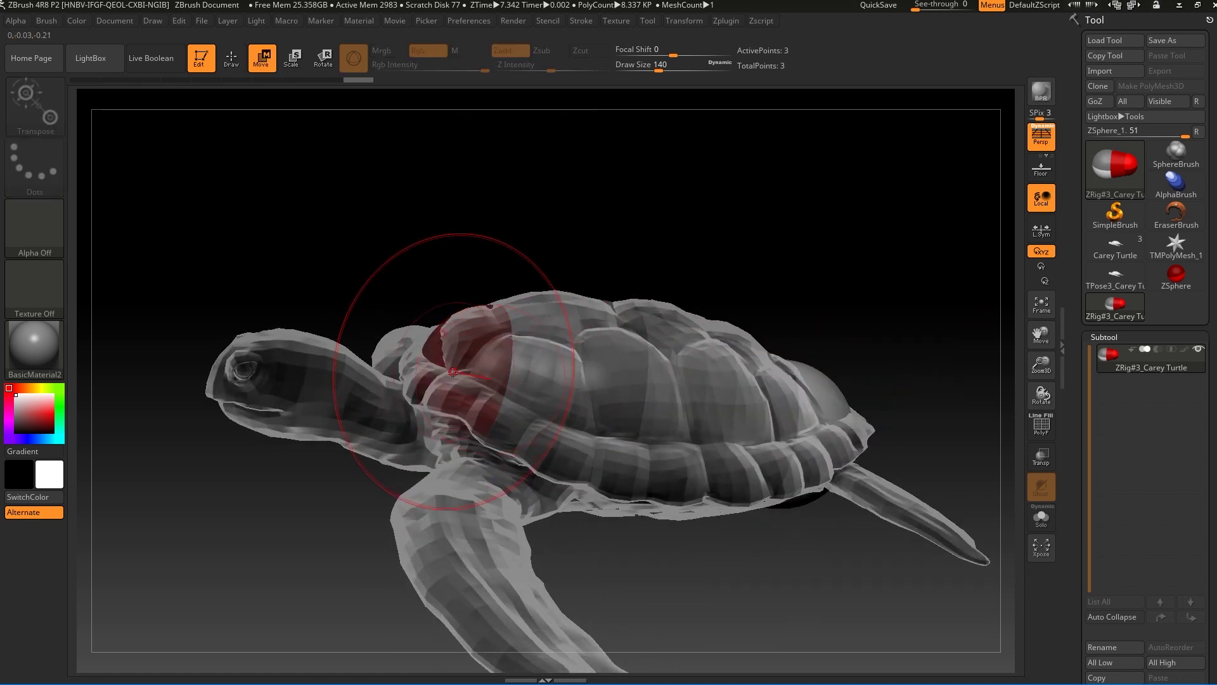
left_click_drag(433, 360, 414, 361)
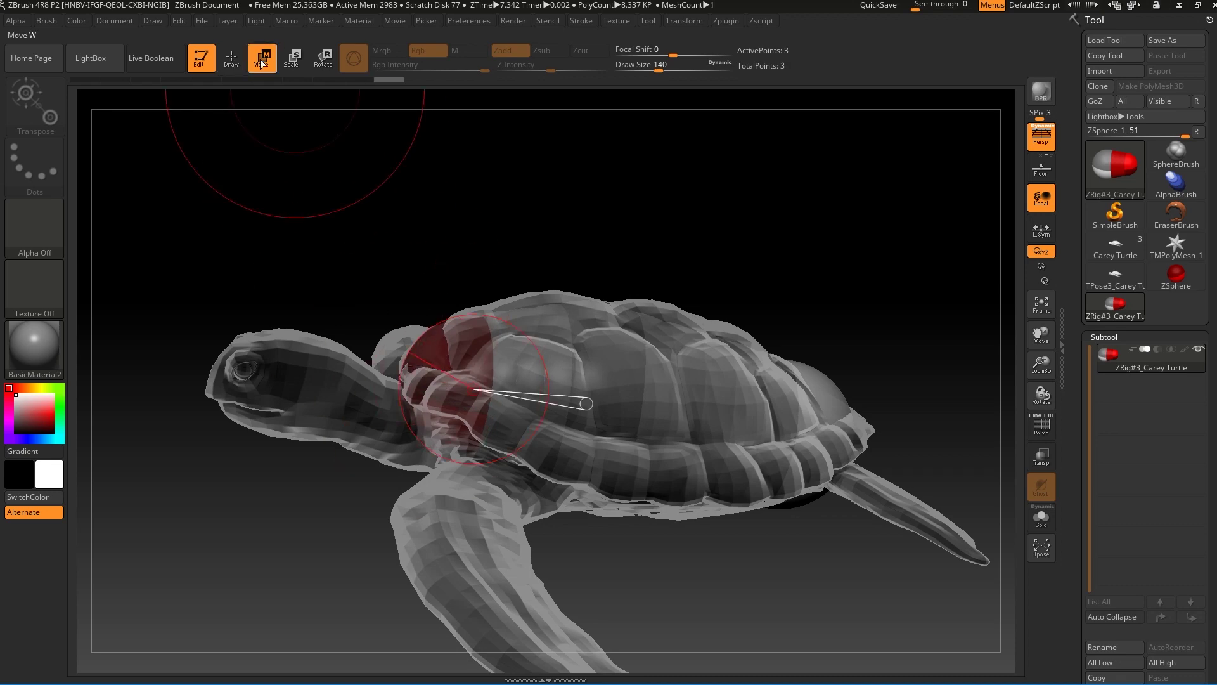
left_click_drag(515, 163, 674, 258)
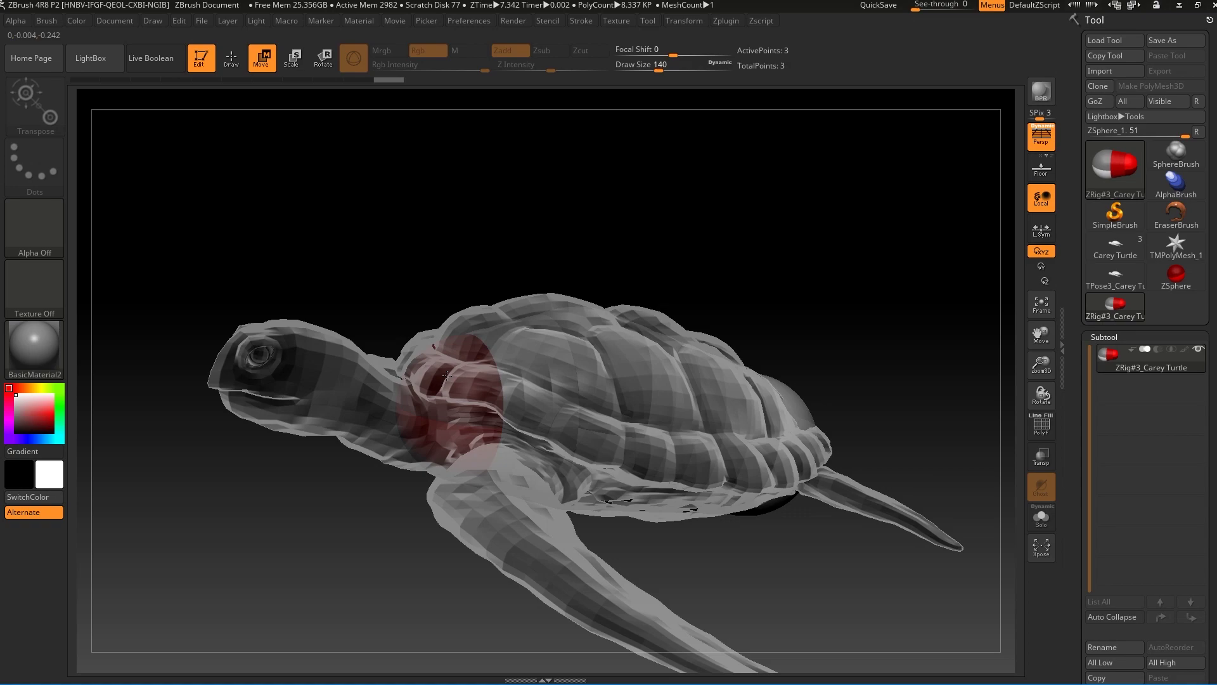
In solo view, insert a ZSphere between the root and front ZSpheres and add mirrored shoulder ZSpheres to it at draw size 83
left_click_drag(789, 245, 643, 518)
key("q")
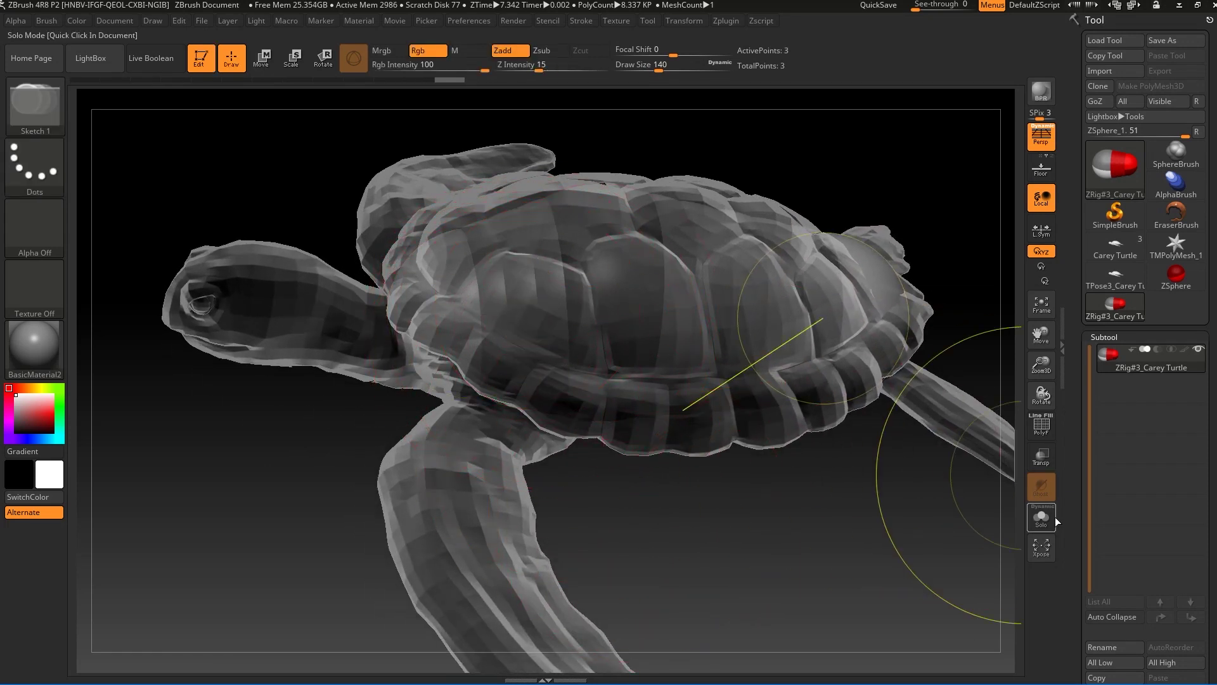
left_click(1031, 521)
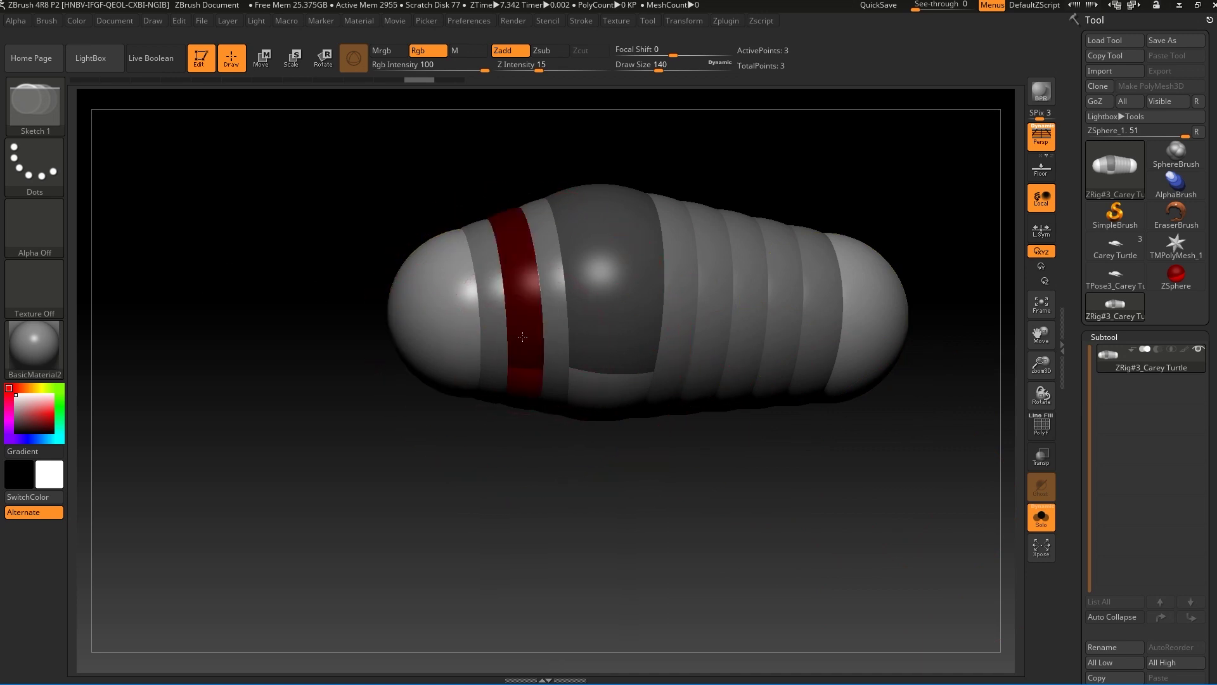
key("s")
left_click_drag(574, 494, 497, 494)
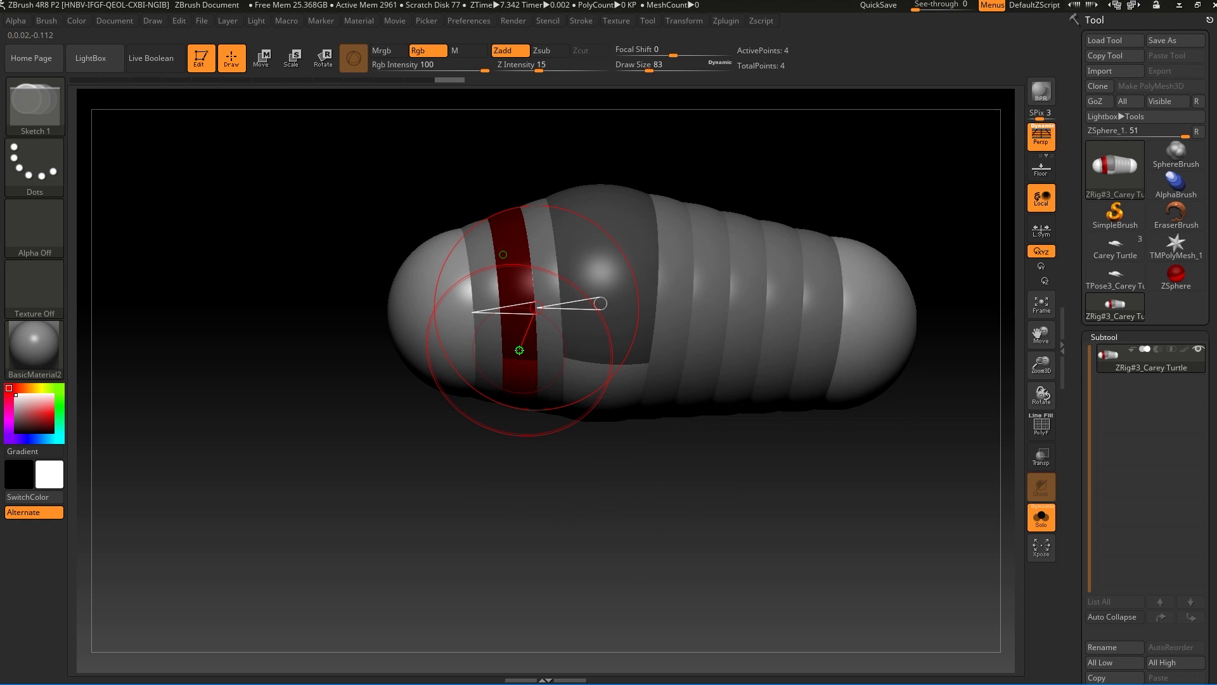
left_click(520, 350)
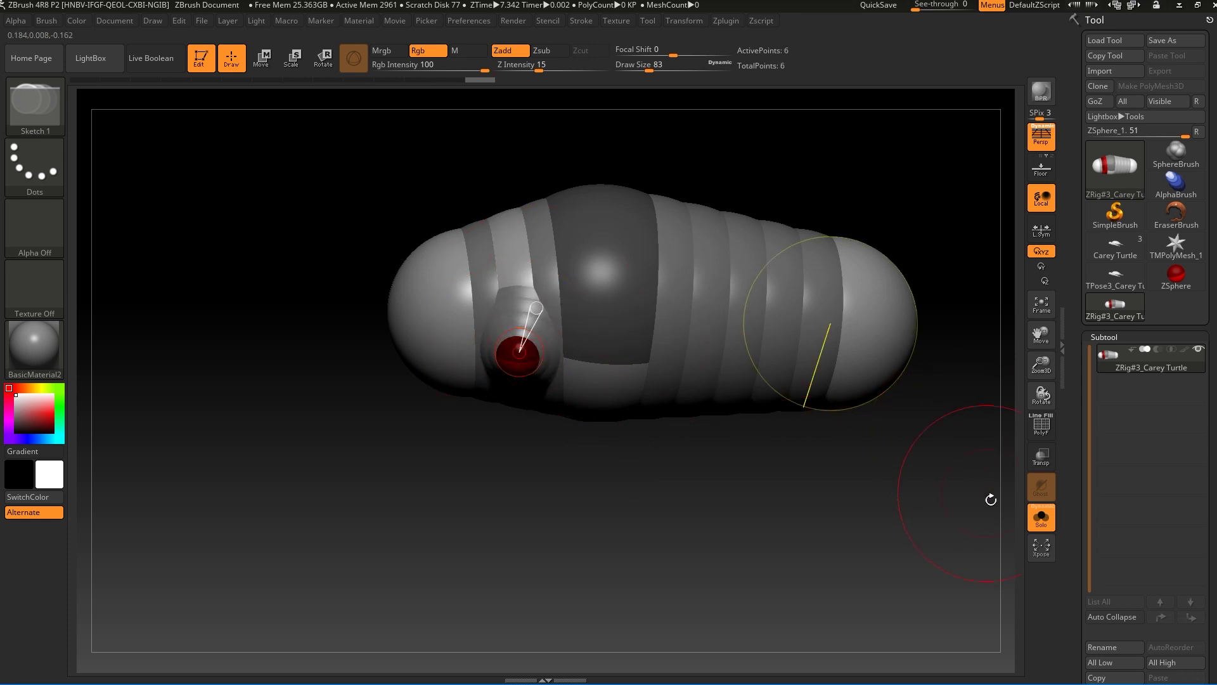
Show the turtle again, move the shoulder ZSpheres to the base of the front flippers, and scale them up
left_click(1047, 522)
left_click_drag(620, 557, 577, 530)
key("w")
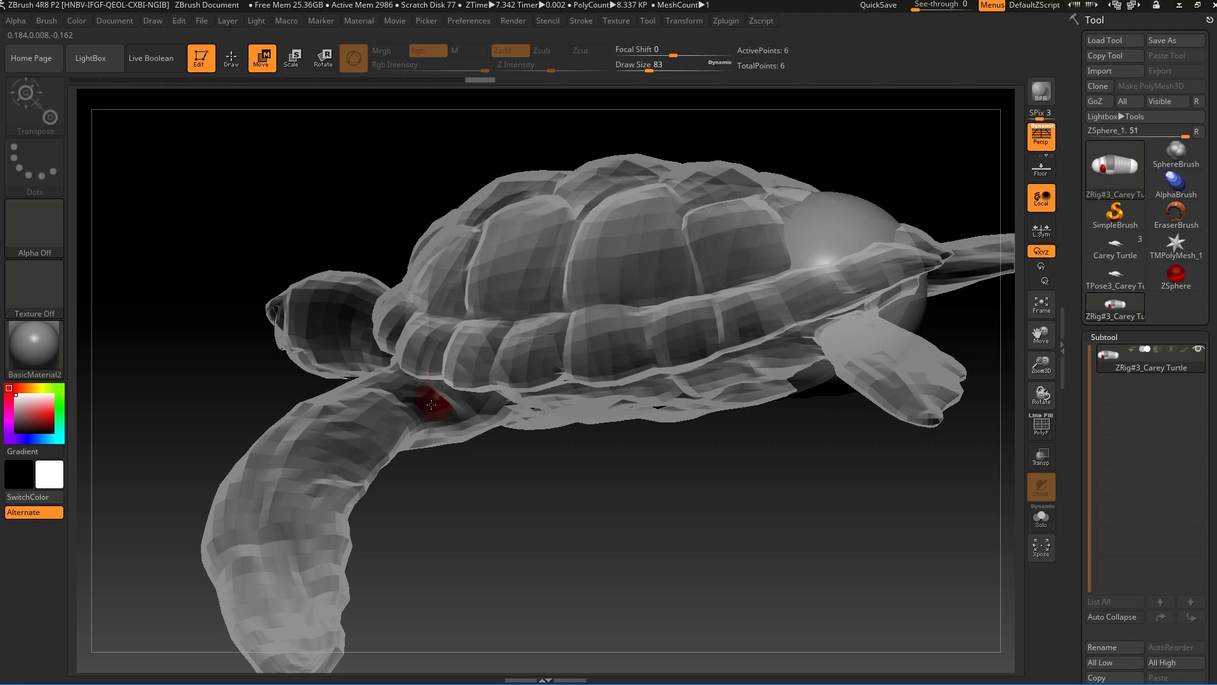
left_click_drag(558, 469, 509, 474)
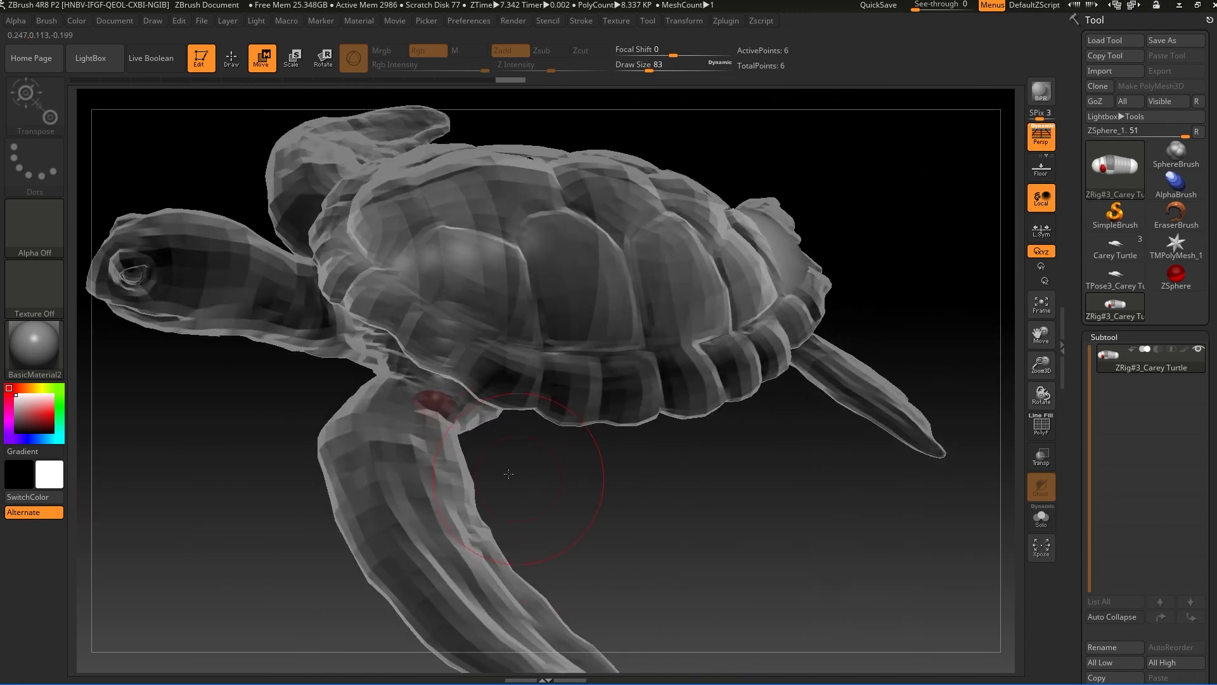
key("e")
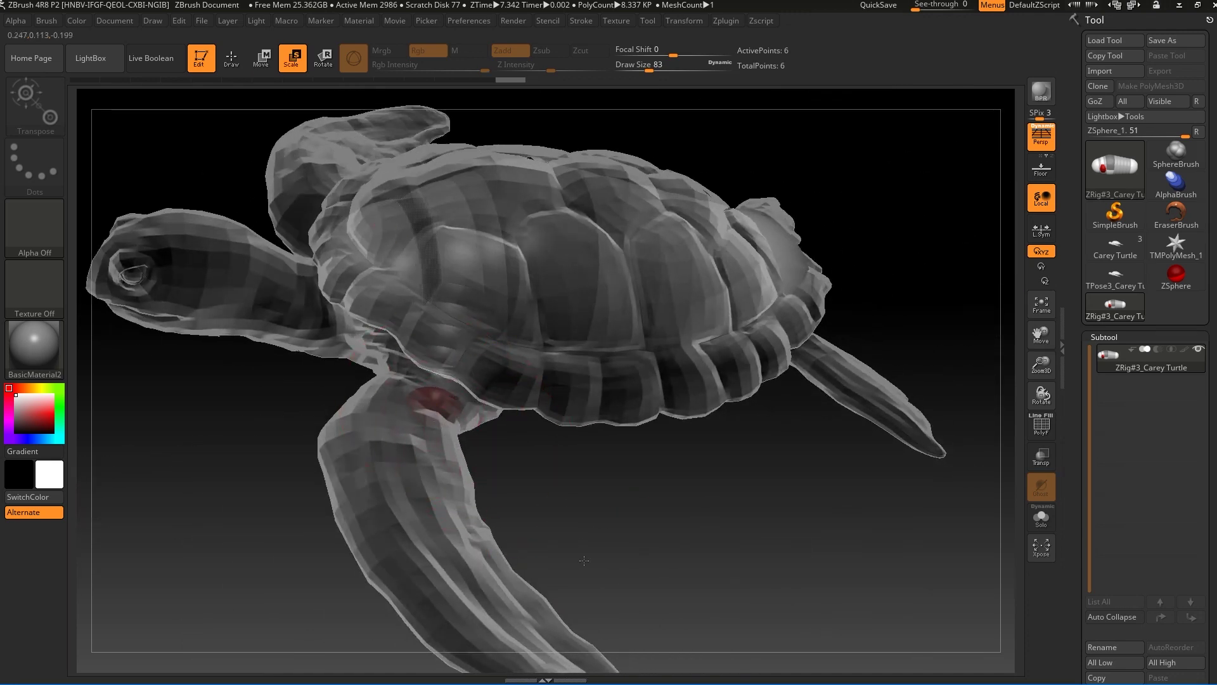
mouse_move(627, 504)
left_mouse_down("alt")
mouse_move(665, 459)
mouse_move(595, 470)
mouse_move(558, 456)
left_mouse_up("alt")
Add child ZSpheres to the shoulders at draw size 44 and extend them to the tips of the front flippers
key("s")
key("q")
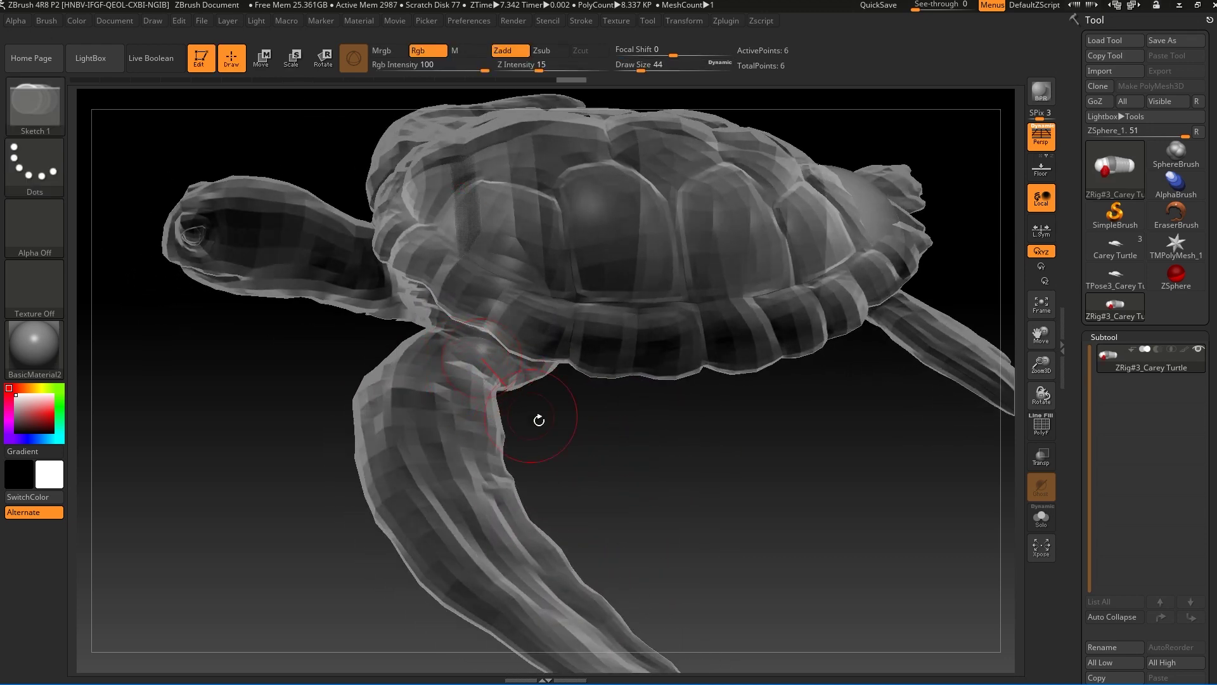
left_click_drag(539, 416, 466, 379)
left_click_drag(543, 428, 353, 353)
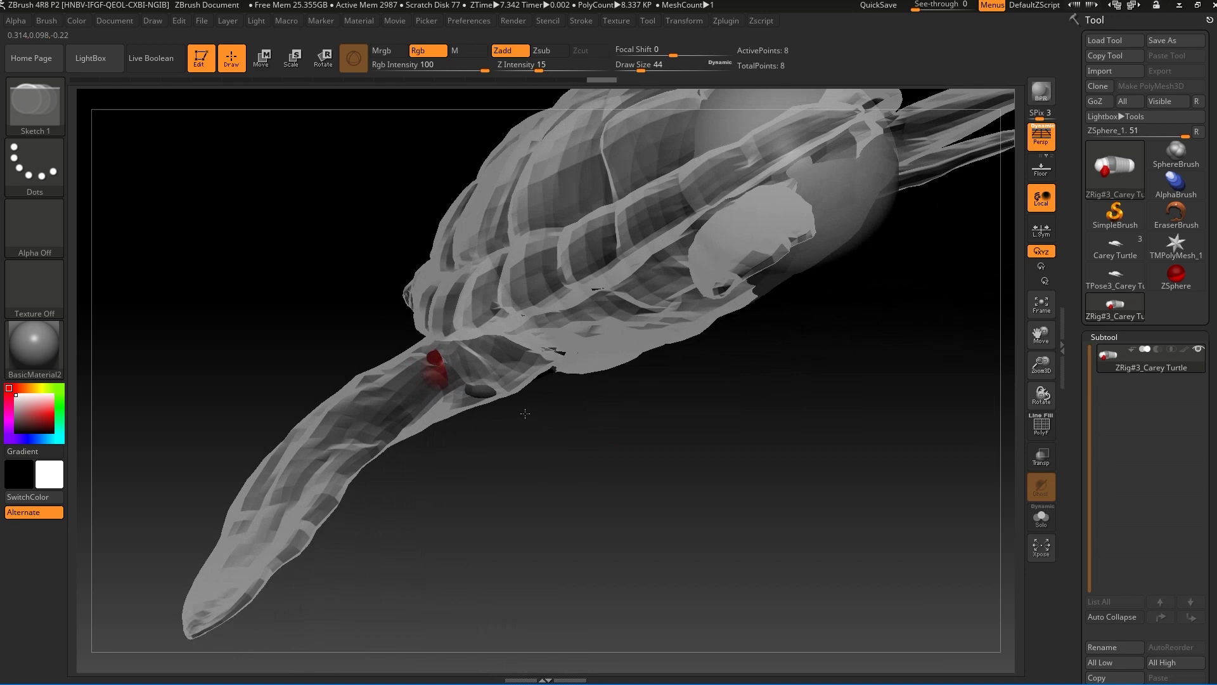
key("w")
left_click_drag(464, 377, 288, 526)
left_click_drag(218, 448, 430, 413)
left_click_drag(427, 456, 648, 586)
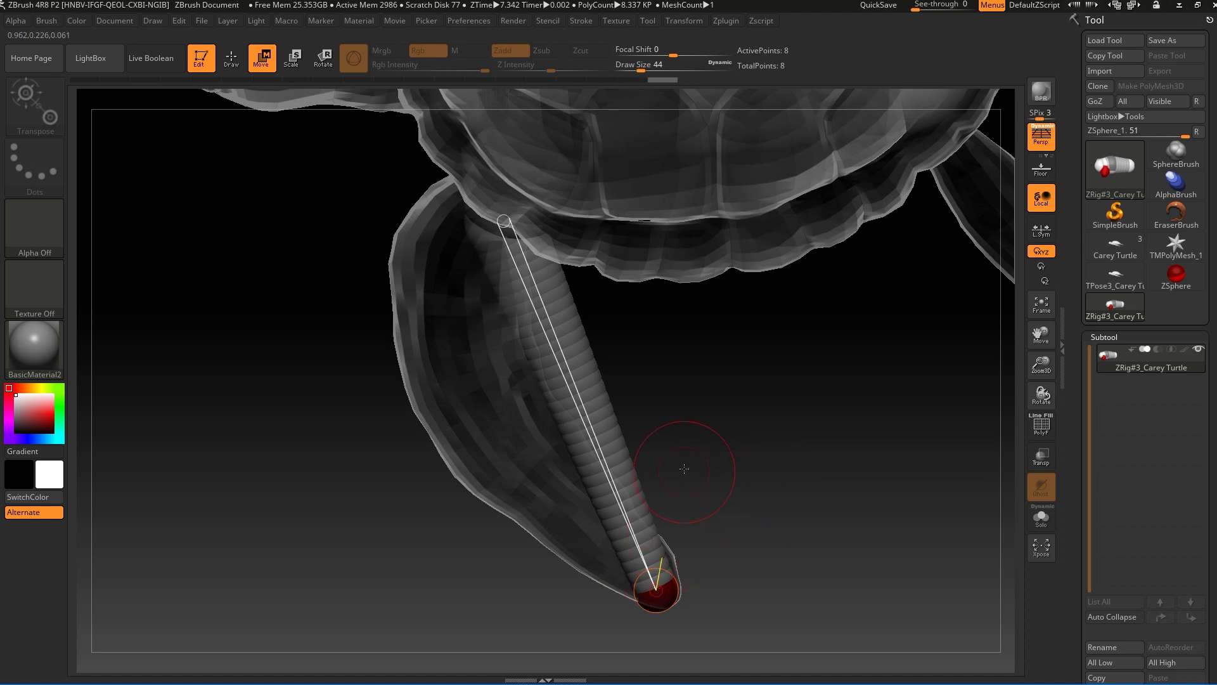
Insert two joint ZSpheres along the front flipper chain and move them to follow the flipper's curve
key("q")
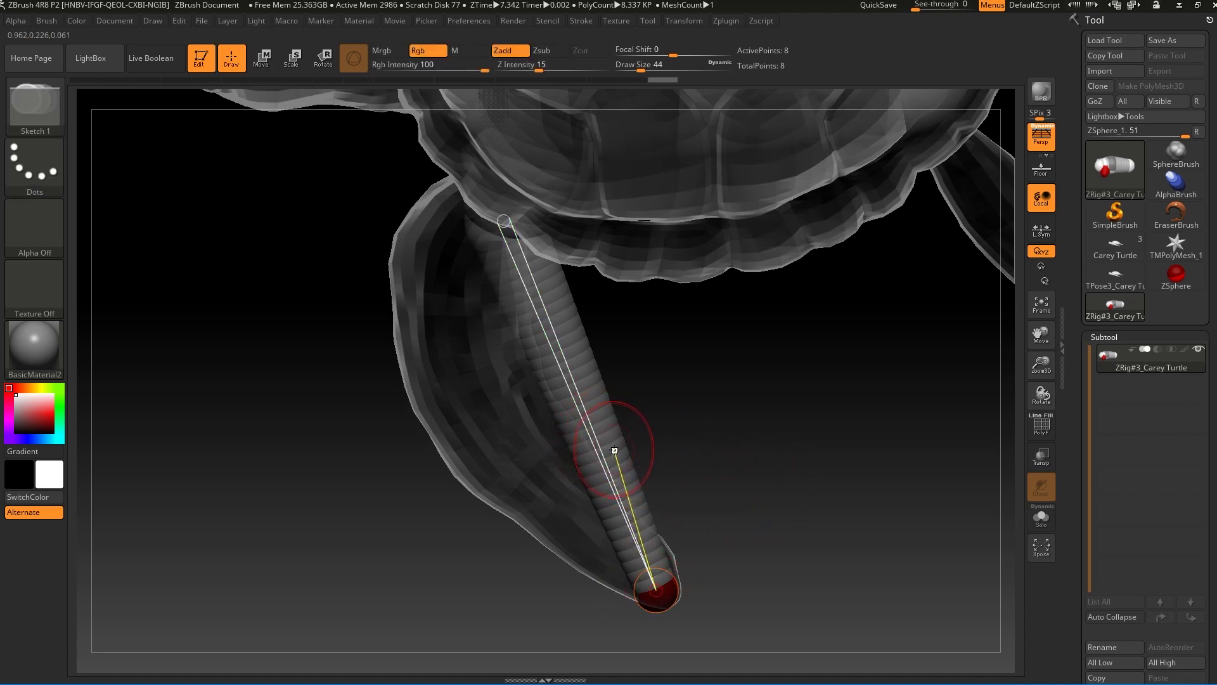
left_click(615, 450)
left_click(555, 343)
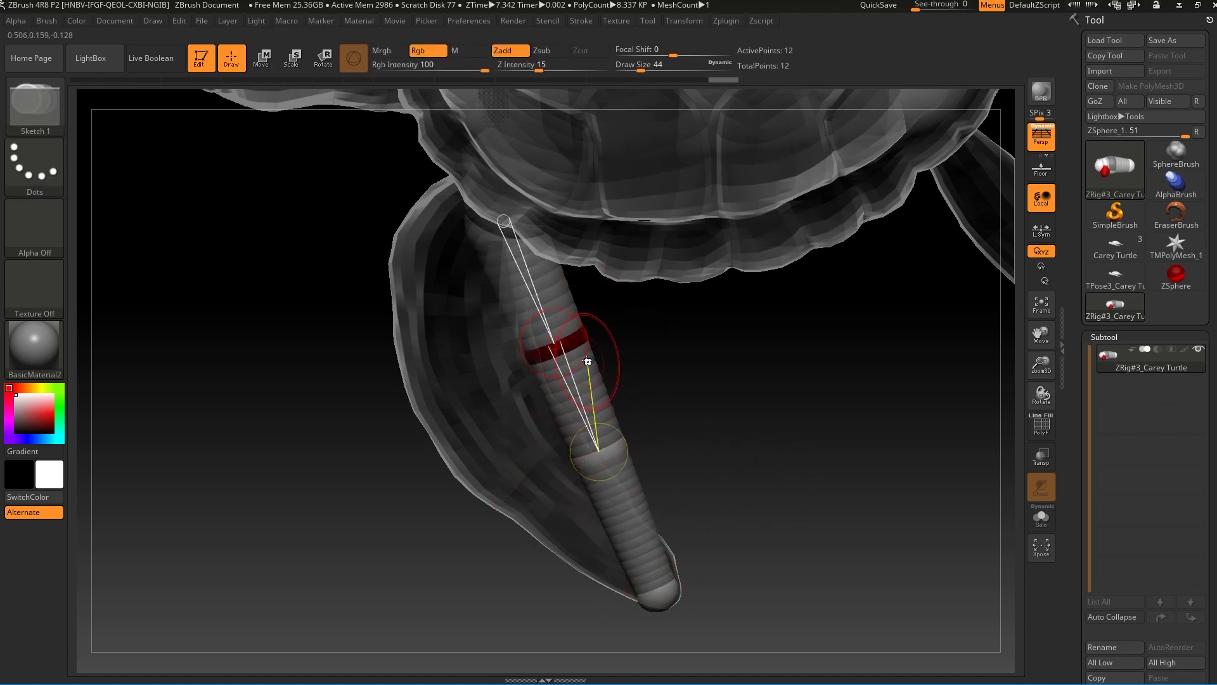
key("w")
left_click_drag(559, 349, 461, 352)
left_click_drag(594, 438, 578, 449)
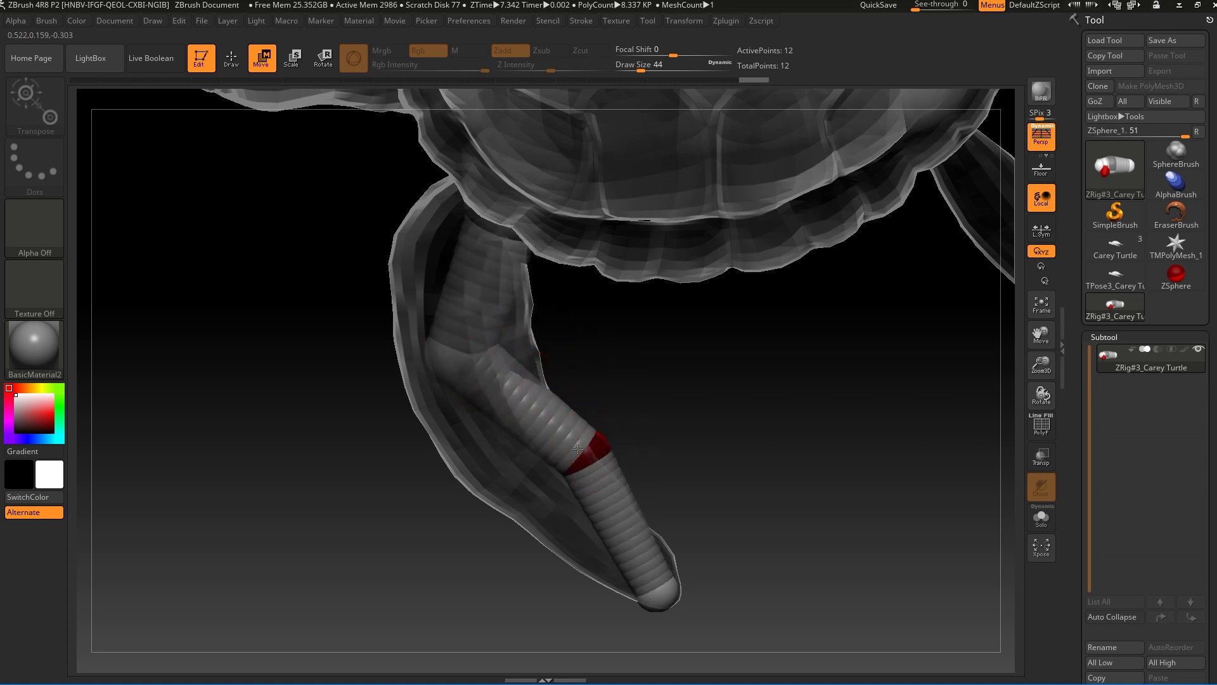
Insert a mirrored joint ZSphere at the base of the front flippers and shift the neighbouring joint along the flipper
left_click_drag(742, 444, 672, 436)
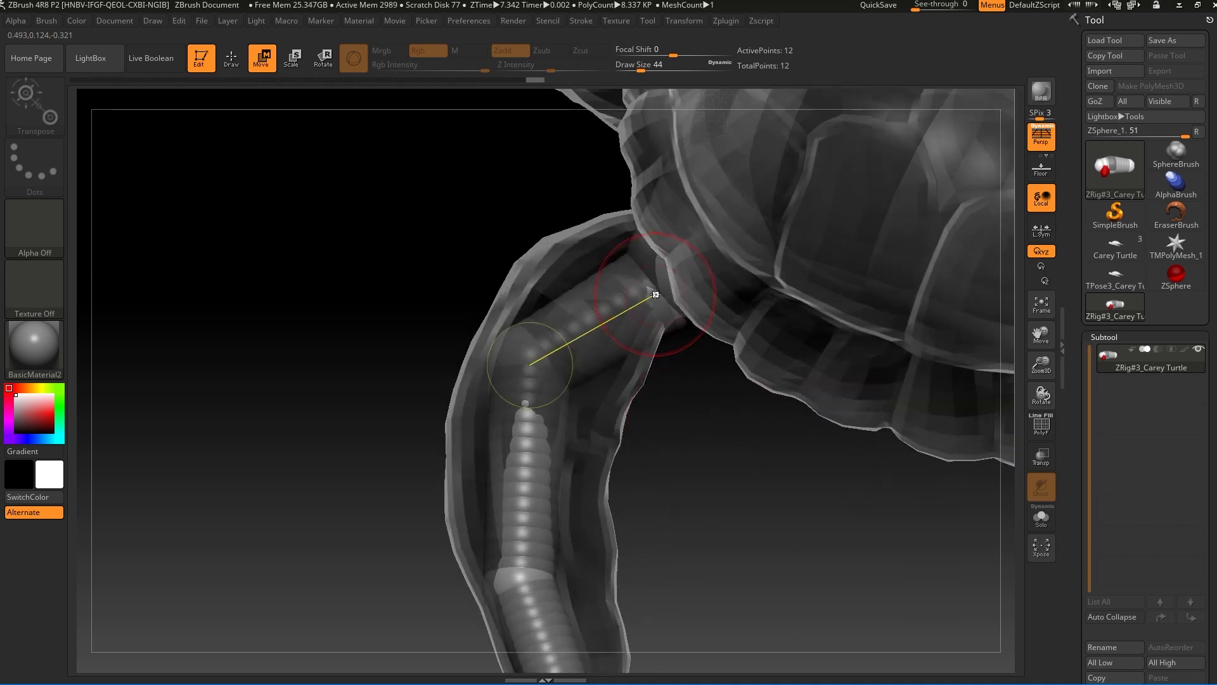
left_click_drag(655, 294, 642, 352)
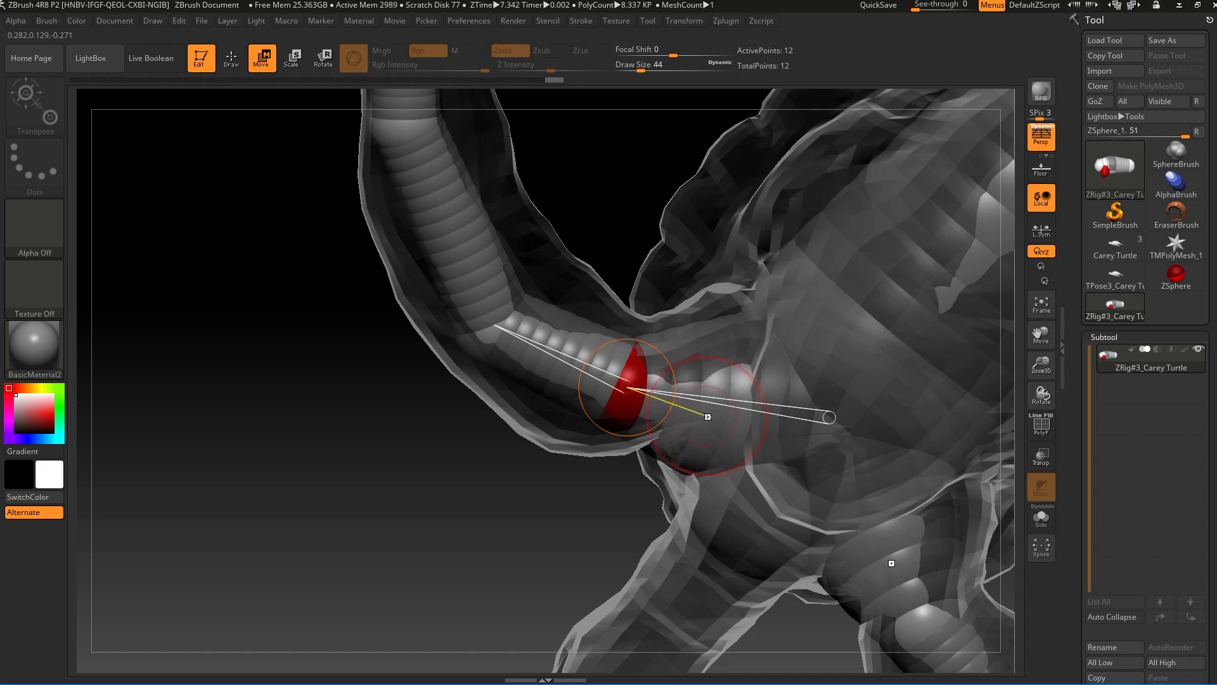
key("q")
left_click(712, 384)
key("w")
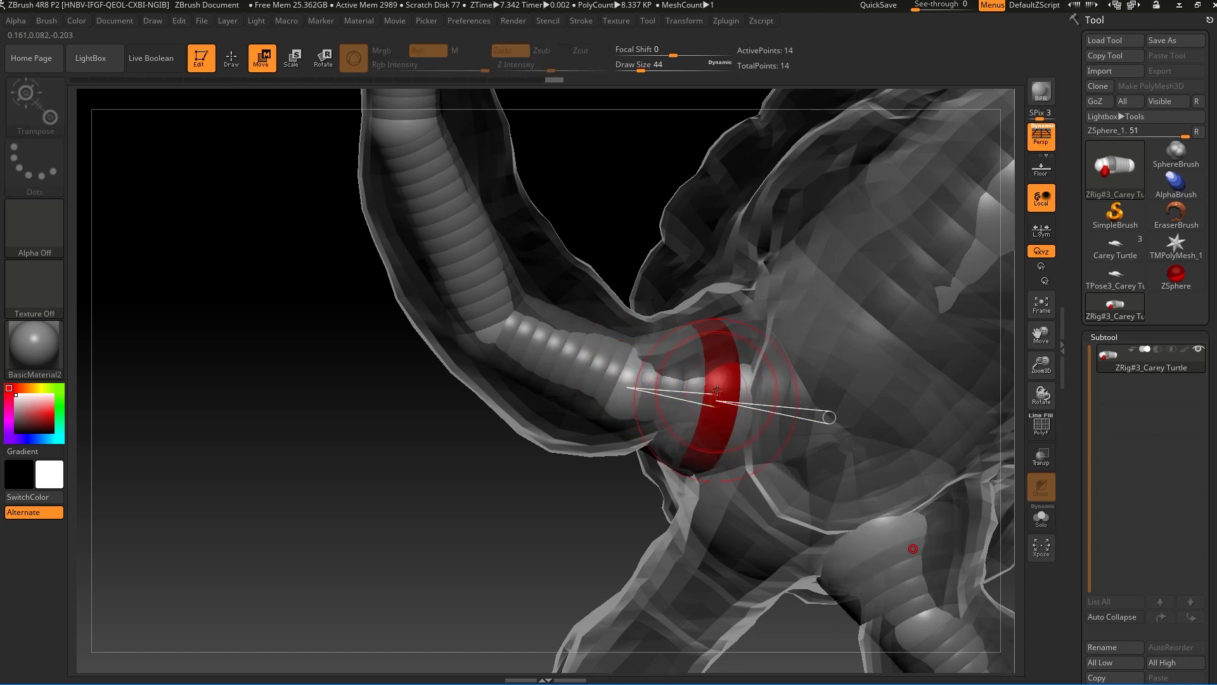
left_click_drag(628, 387, 590, 387)
left_click_drag(616, 150, 631, 218, "alt")
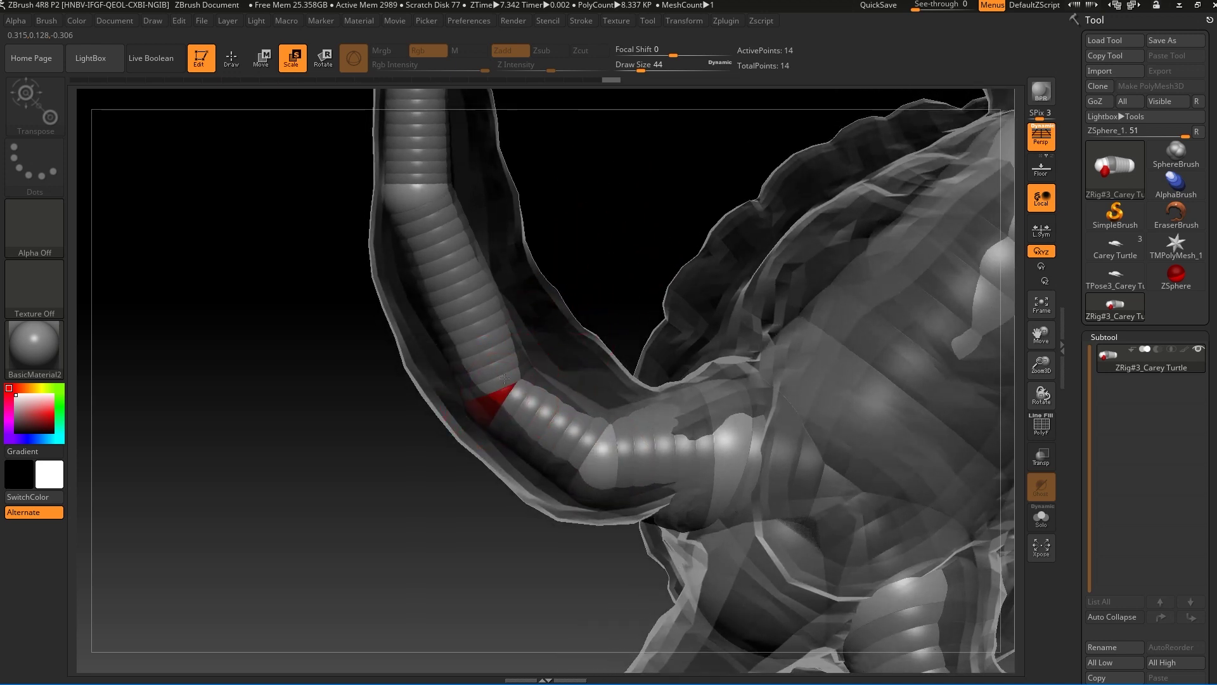
Scale and reposition the joint ZSpheres along the front flippers to fit the flipper's width and curve
key("w")
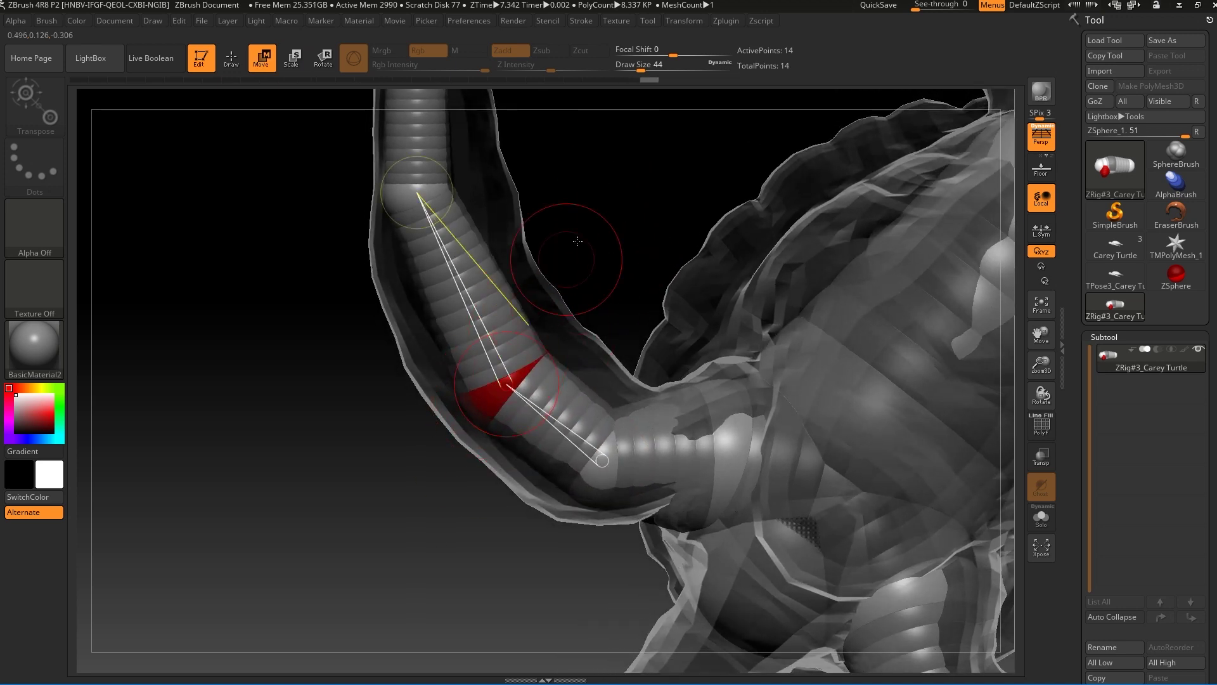
left_click_drag(574, 247, 479, 385)
key("e")
key("w")
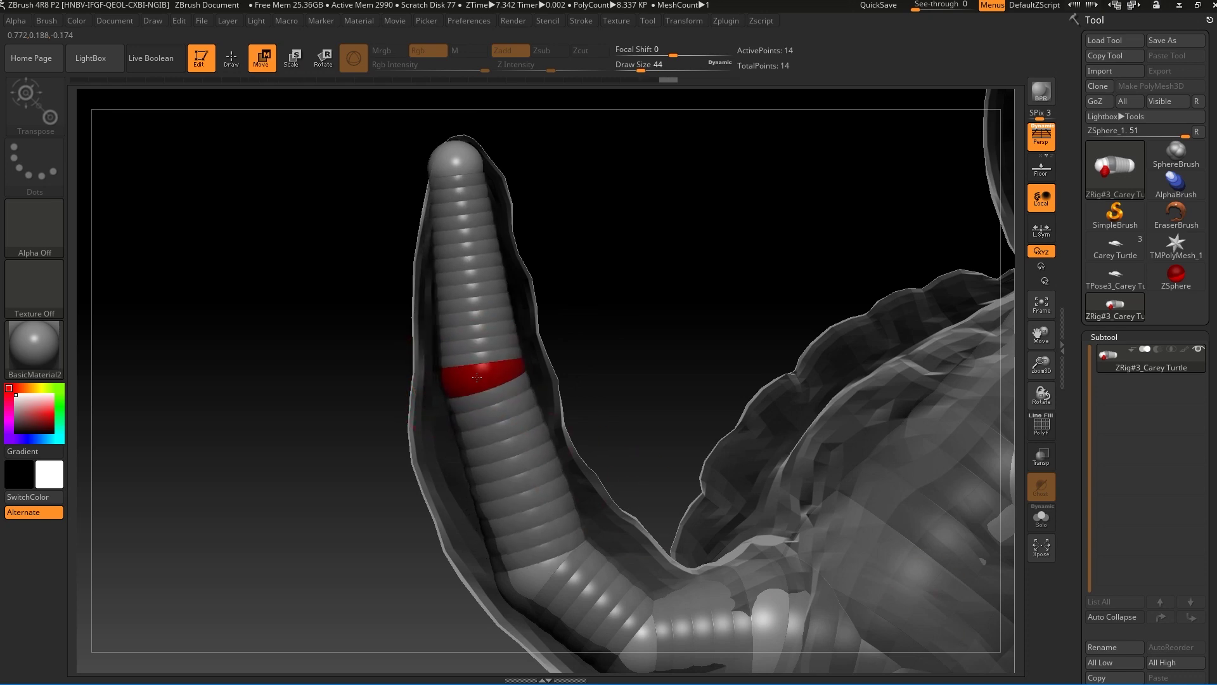
mouse_move(570, 286)
left_mouse_down()
mouse_move(624, 431)
mouse_move(603, 473)
mouse_move(733, 362)
mouse_move(797, 345)
mouse_move(814, 302)
mouse_move(780, 408)
mouse_move(676, 467)
mouse_move(685, 454)
mouse_move(664, 439)
mouse_move(718, 339)
left_mouse_up()
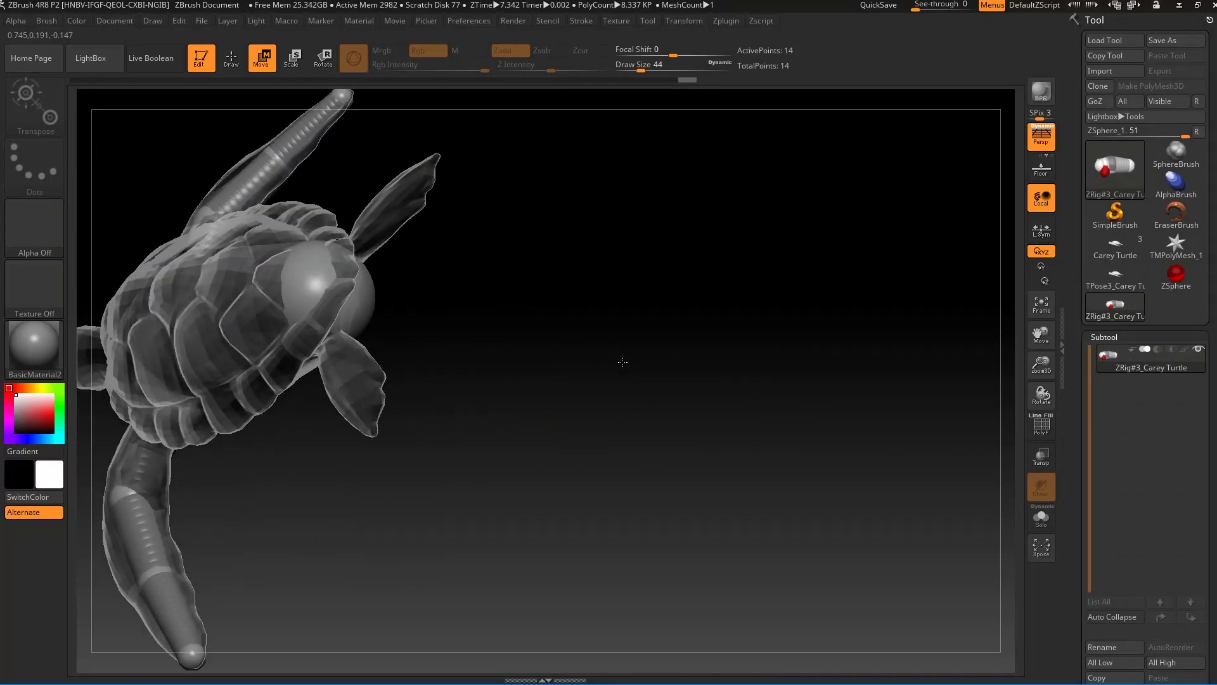
Add mirrored child ZSpheres to the rear ZSphere at draw size 44 and extend them toward the rear flipper tips
mouse_move(623, 363)
left_mouse_down()
mouse_move(666, 408)
mouse_move(667, 352)
mouse_move(584, 340)
left_mouse_up()
key("q")
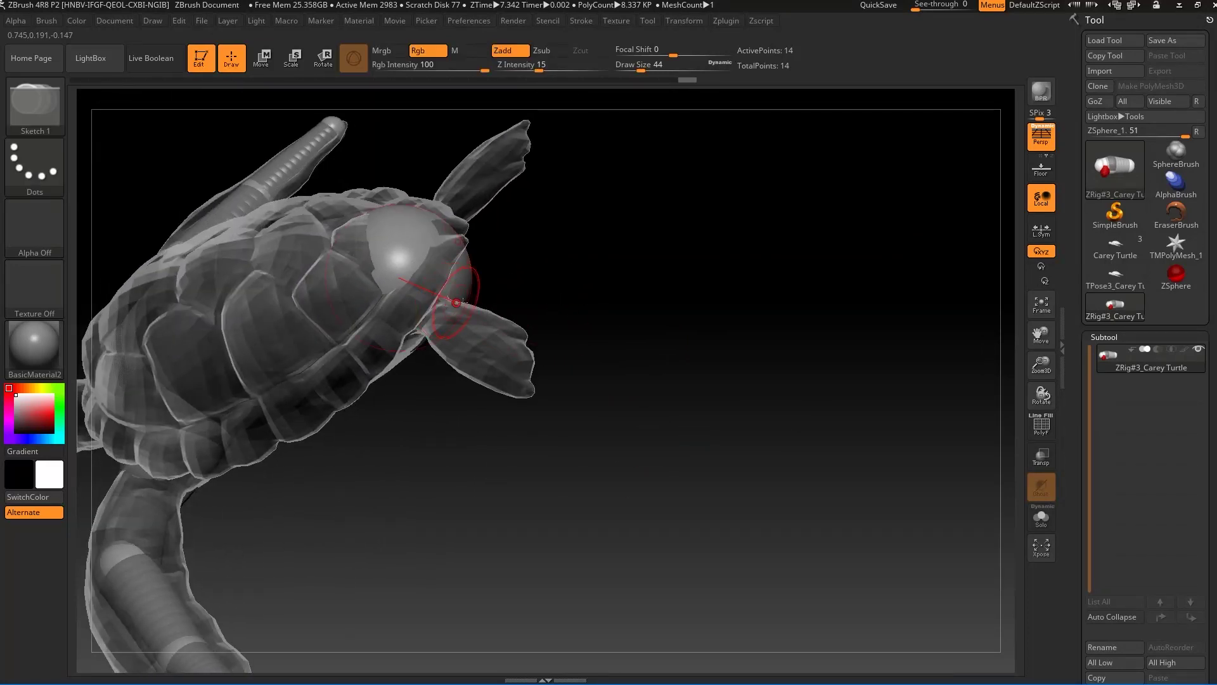
left_click_drag(570, 277, 581, 310, "alt")
left_click_drag(759, 184, 660, 393, "alt")
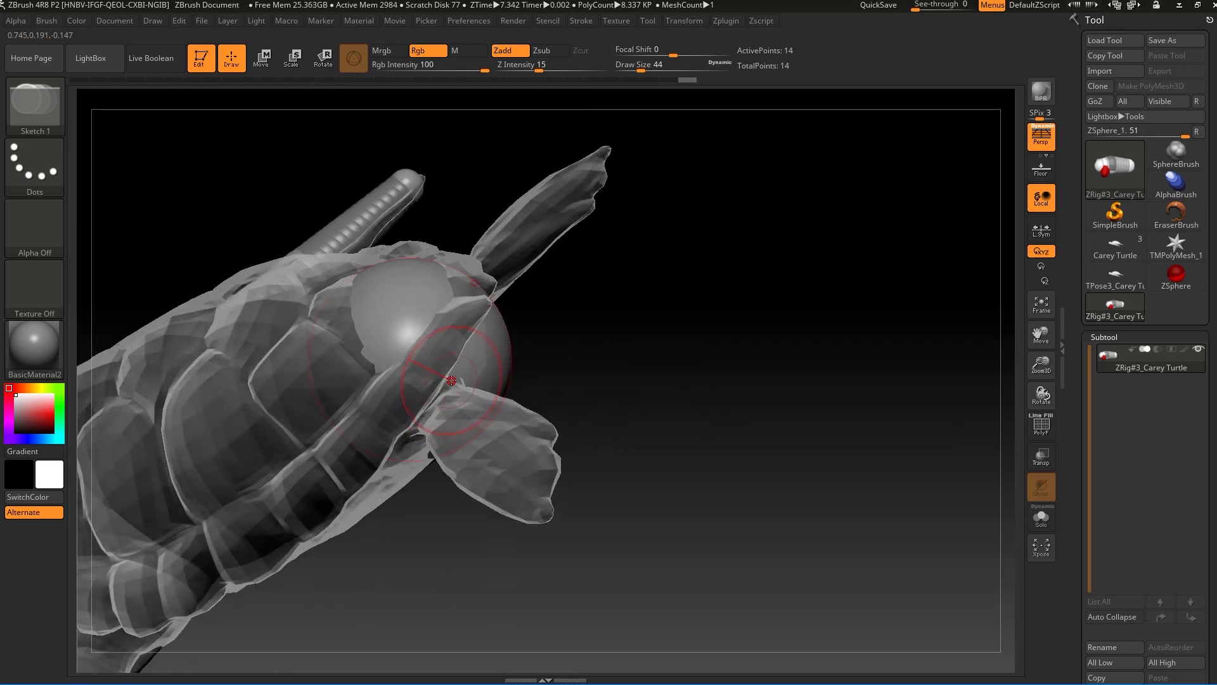
mouse_move(454, 395)
left_mouse_down()
mouse_move(534, 388)
mouse_move(560, 456)
mouse_move(618, 516)
left_mouse_up()
key("w")
key("q")
mouse_move(659, 431)
left_mouse_down()
mouse_move(653, 410)
mouse_move(634, 405)
left_mouse_up()
Insert joint ZSpheres at the base of the rear flippers and align the end ZSpheres with the flipper tips
left_click(482, 412)
key("e")
left_click_drag(482, 411, 556, 249)
key("w")
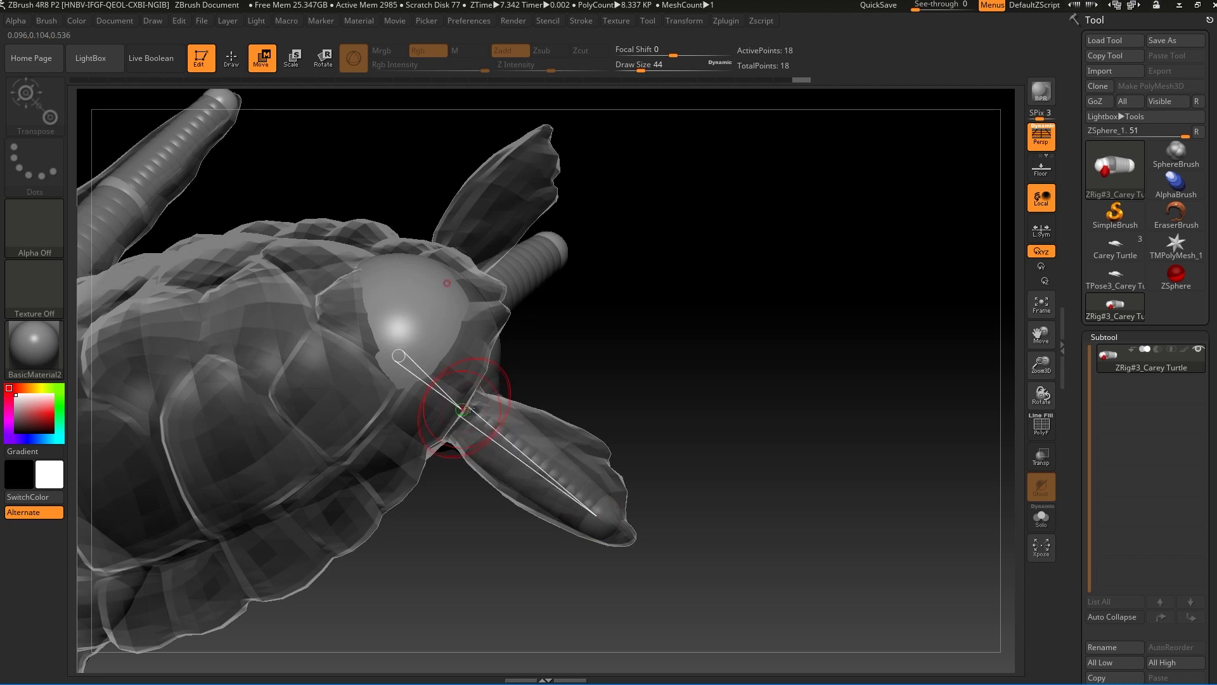
left_click_drag(558, 409, 717, 323)
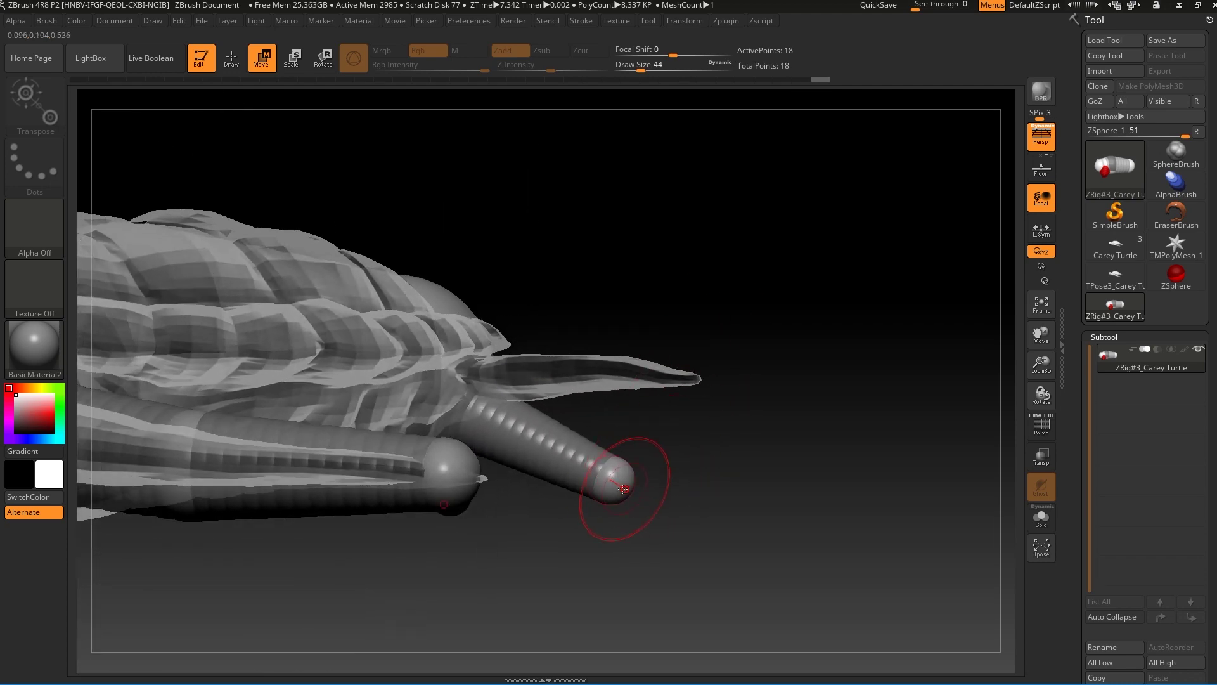
left_click_drag(623, 488, 686, 373)
left_click_drag(733, 335, 697, 438)
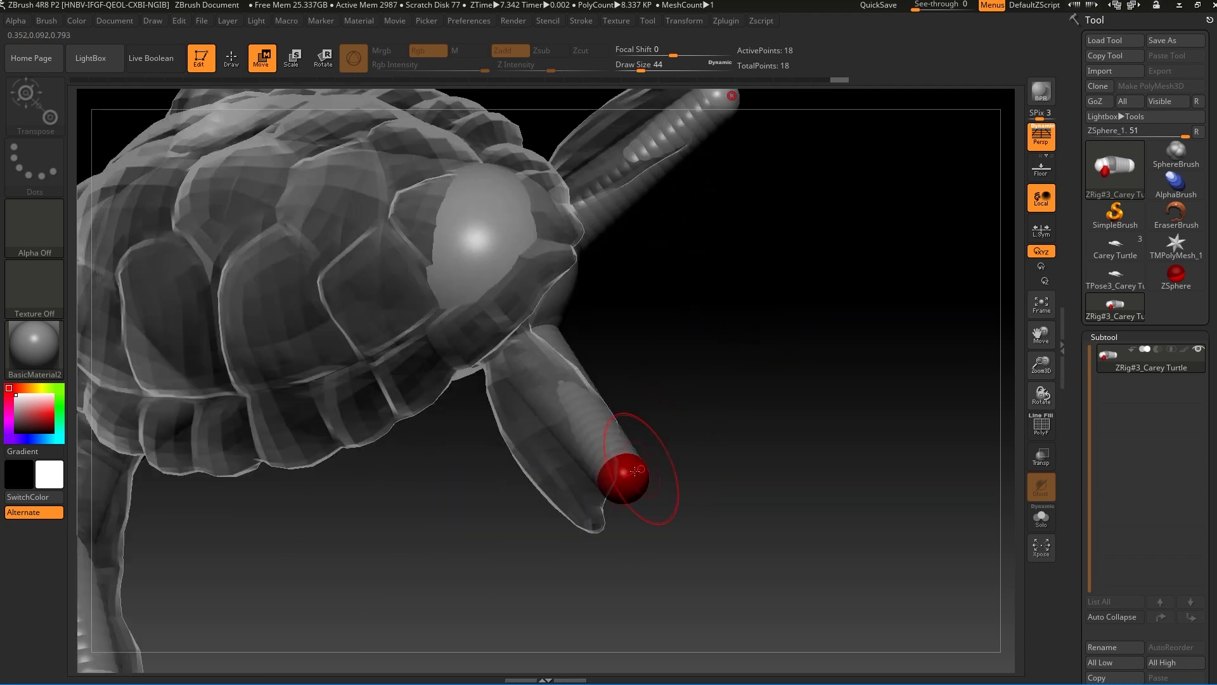
left_click_drag(635, 472, 596, 501)
Insert two mirrored joint ZSpheres along the rear flipper chains, one midway and one near the body
key("q")
mouse_move(698, 432)
left_mouse_down()
mouse_move(717, 438)
mouse_move(631, 368)
mouse_move(510, 523)
left_mouse_up()
left_click(560, 423)
key("w")
mouse_move(573, 430)
left_mouse_down()
mouse_move(562, 412)
mouse_move(560, 424)
left_mouse_up()
key("q")
left_click(603, 365)
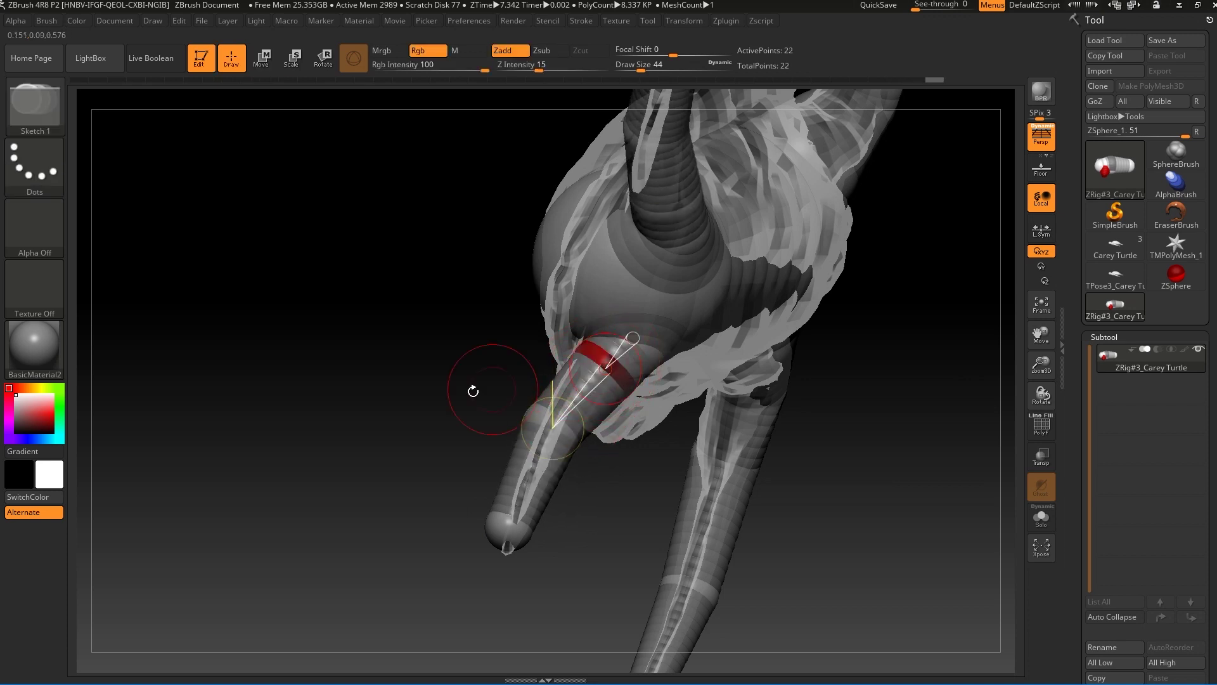
Move the rear flipper joint ZSpheres so the chains run through the middle of the flippers
mouse_move(473, 392)
left_mouse_down()
mouse_move(571, 374)
mouse_move(584, 353)
mouse_move(576, 362)
left_mouse_up()
key("w")
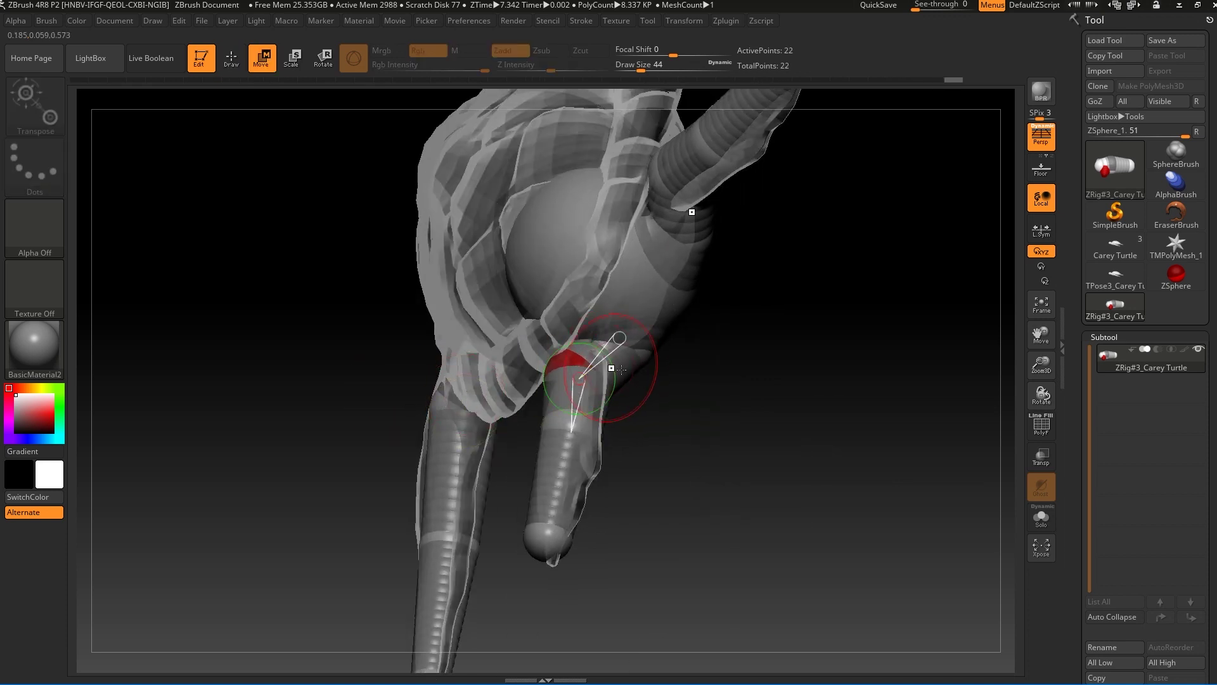
left_click_drag(736, 377, 660, 348)
left_click_drag(567, 358, 596, 357)
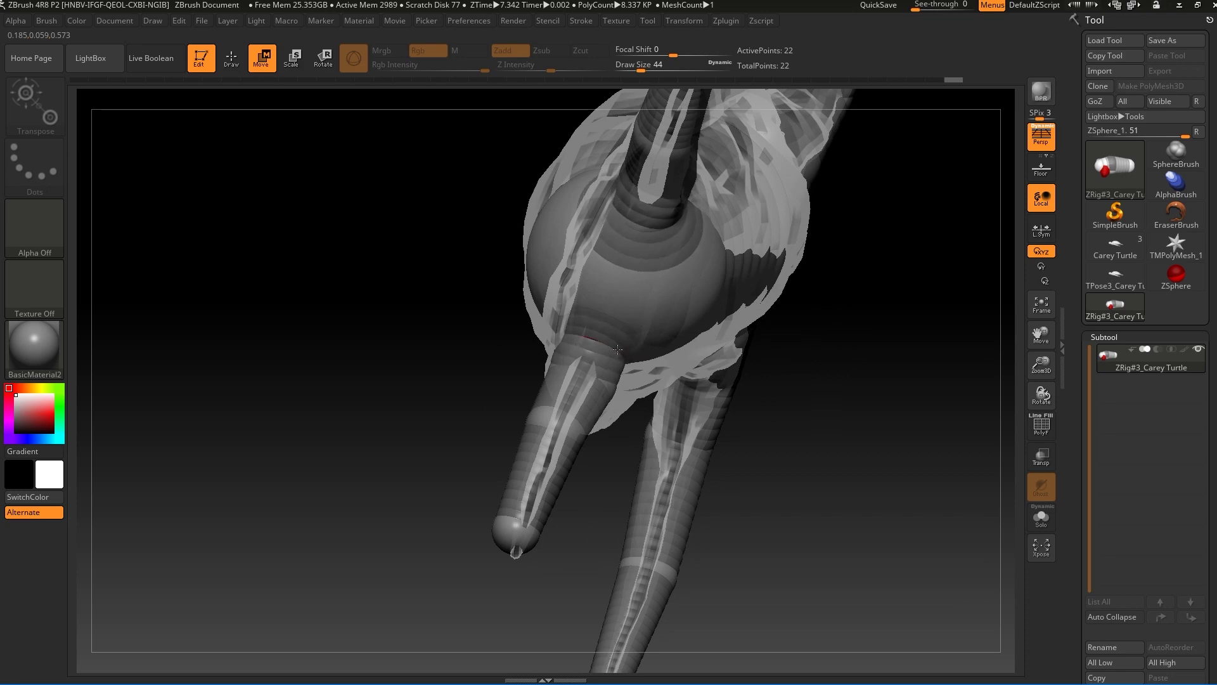
left_click_drag(755, 442, 761, 400)
left_click_drag(660, 433, 655, 444)
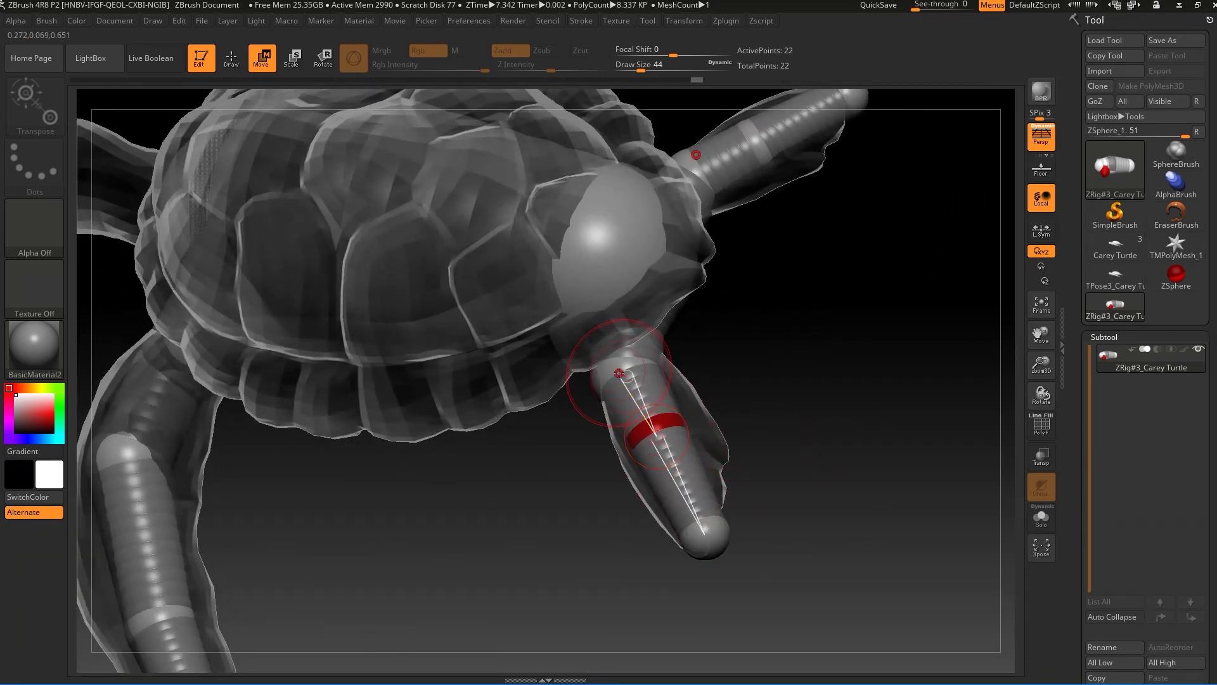
left_click_drag(623, 371, 637, 381)
In solo view, add a centred child ZSphere for the head to the front ZSphere at draw size 44
left_click_drag(853, 366, 807, 299, "alt")
left_click_drag(807, 299, 883, 261)
left_click_drag(835, 219, 876, 369, "alt")
left_click(1042, 517)
key("a")
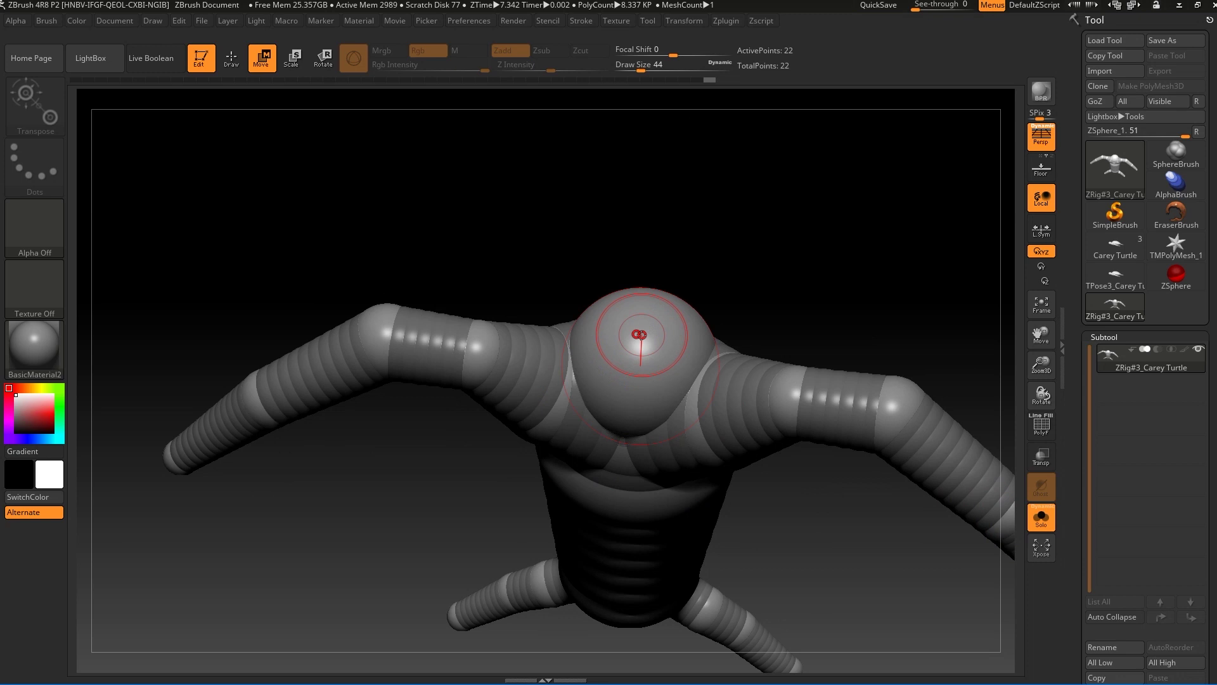
key("q")
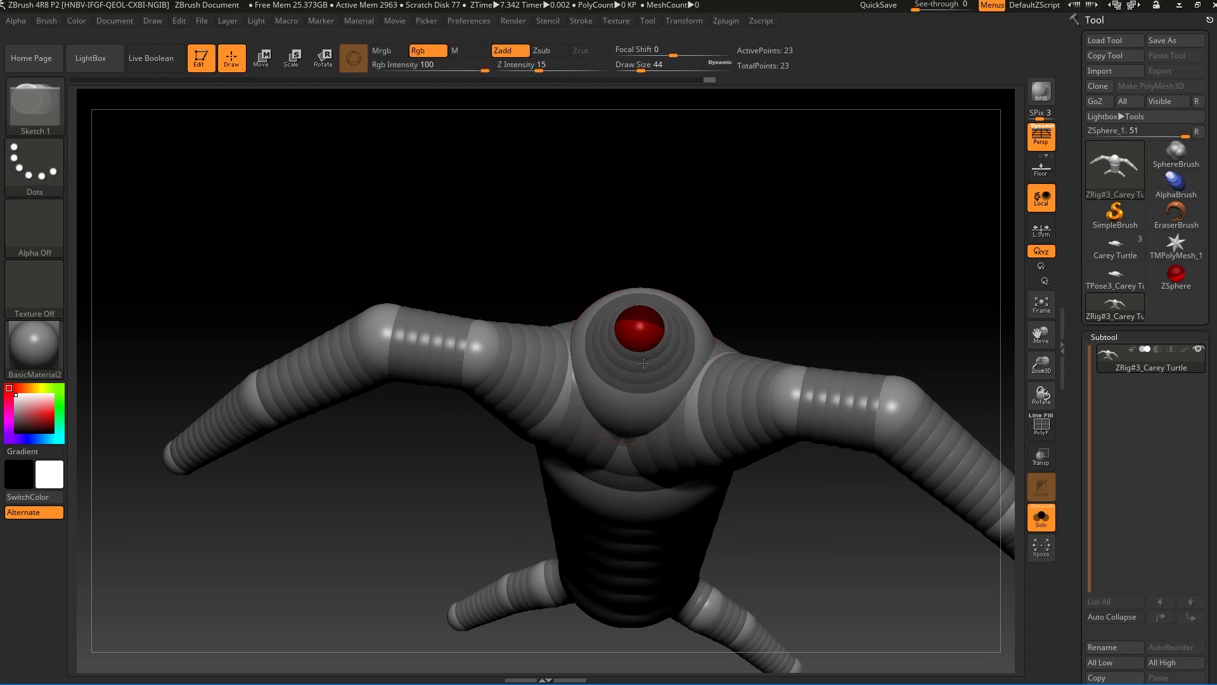
Show the turtle again and move the new ZSphere forward into the turtle's head
left_click_drag(777, 289, 653, 279)
key("w")
left_click_drag(768, 260, 799, 295)
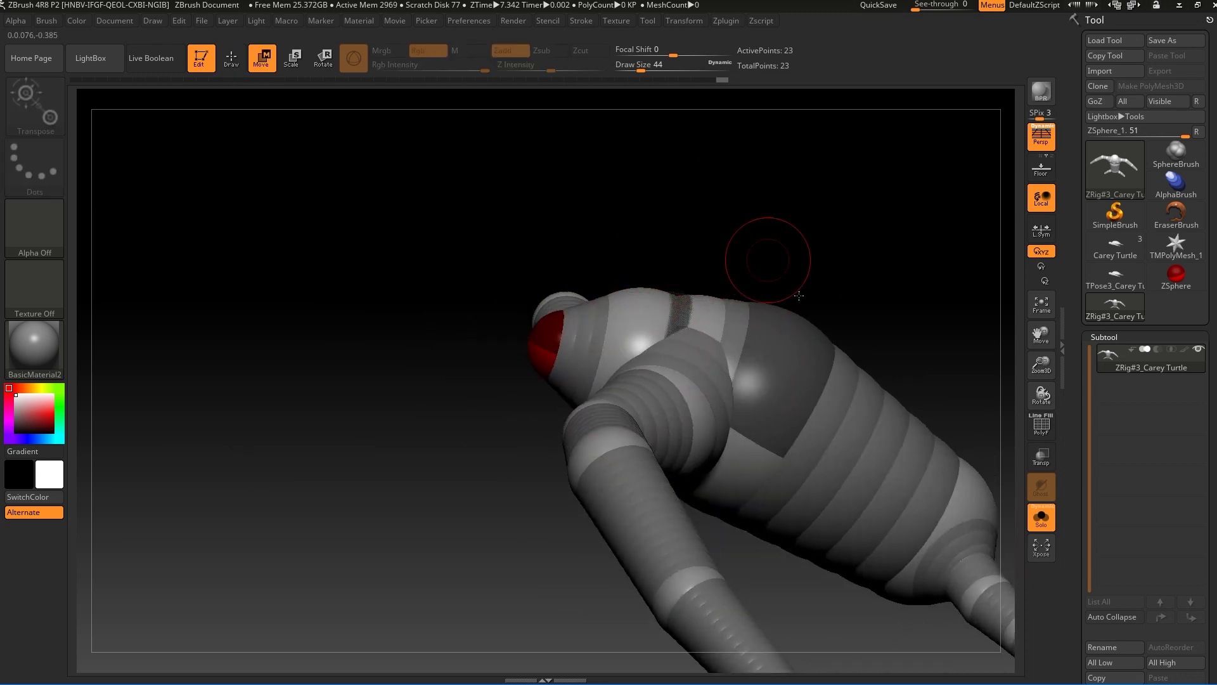
left_click(1046, 524)
key("a")
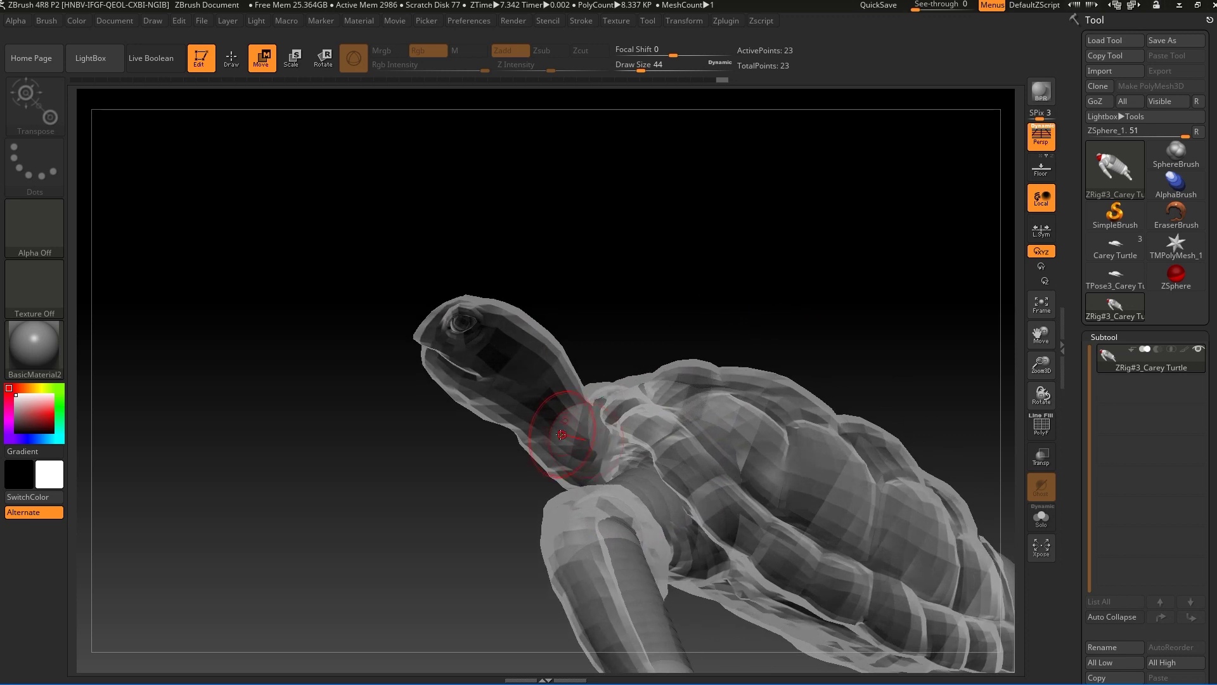
left_click_drag(561, 434, 460, 345)
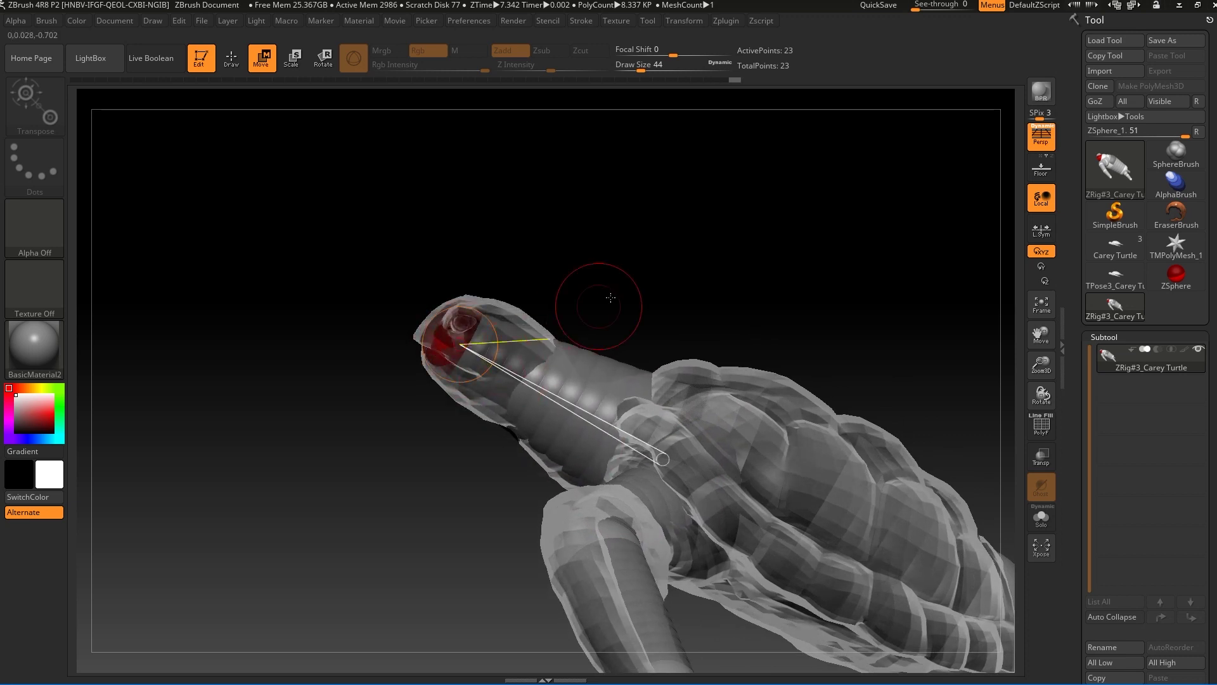
Insert a ZSphere at the base of the neck, scale it down, and move it to follow the neck
key("q")
left_click(601, 421)
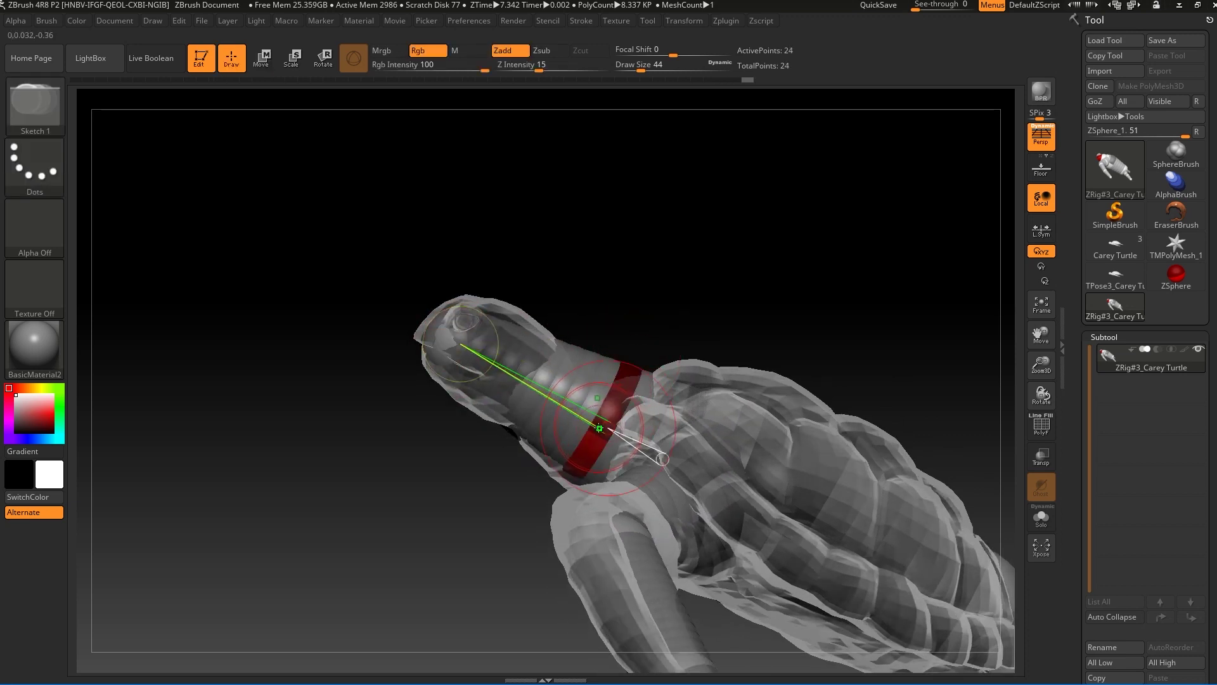
key("e")
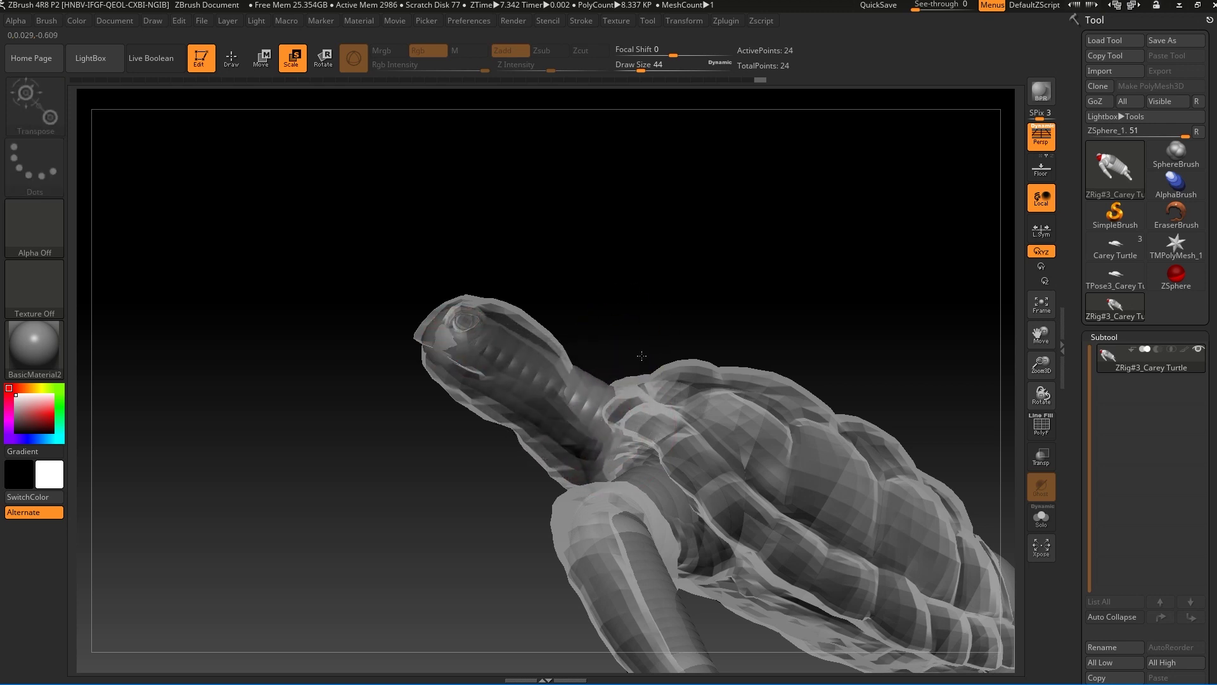
key("w")
mouse_move(613, 423)
left_mouse_down()
mouse_move(594, 452)
mouse_move(599, 437)
left_mouse_up()
left_click_drag(668, 345, 691, 327, "shift")
left_click_drag(603, 435, 600, 444)
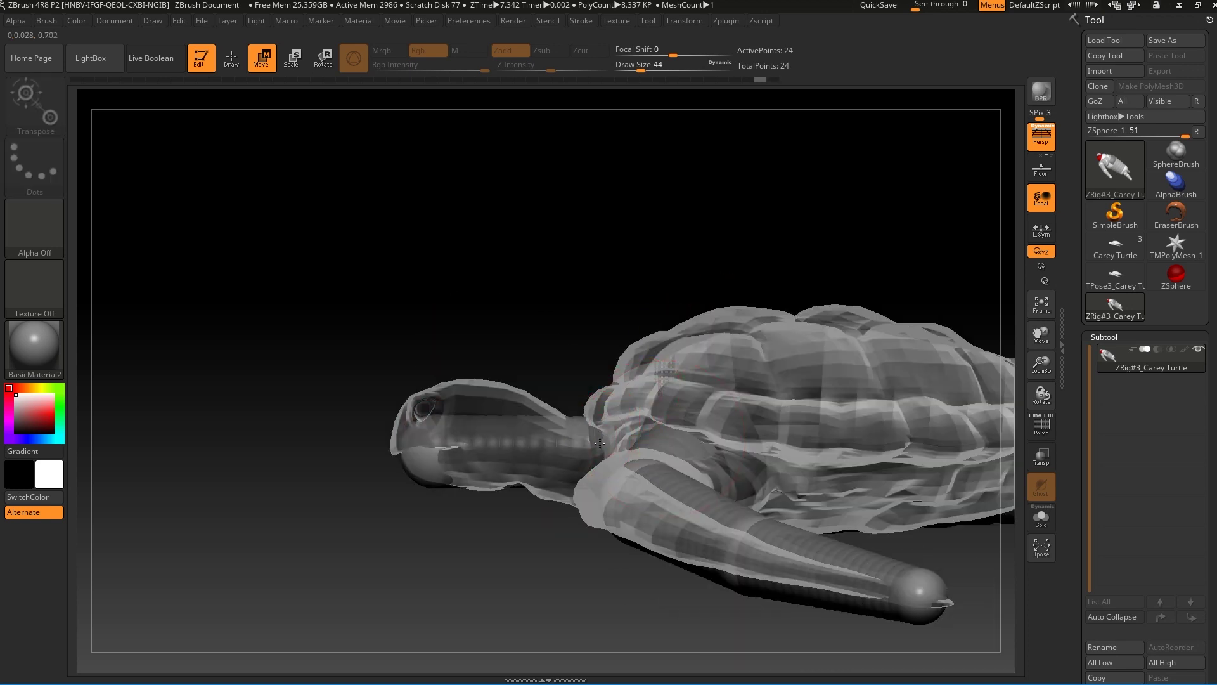
Raise the head ZSphere to fit inside the head and insert another joint ZSphere along the neck
left_click_drag(437, 459, 423, 442)
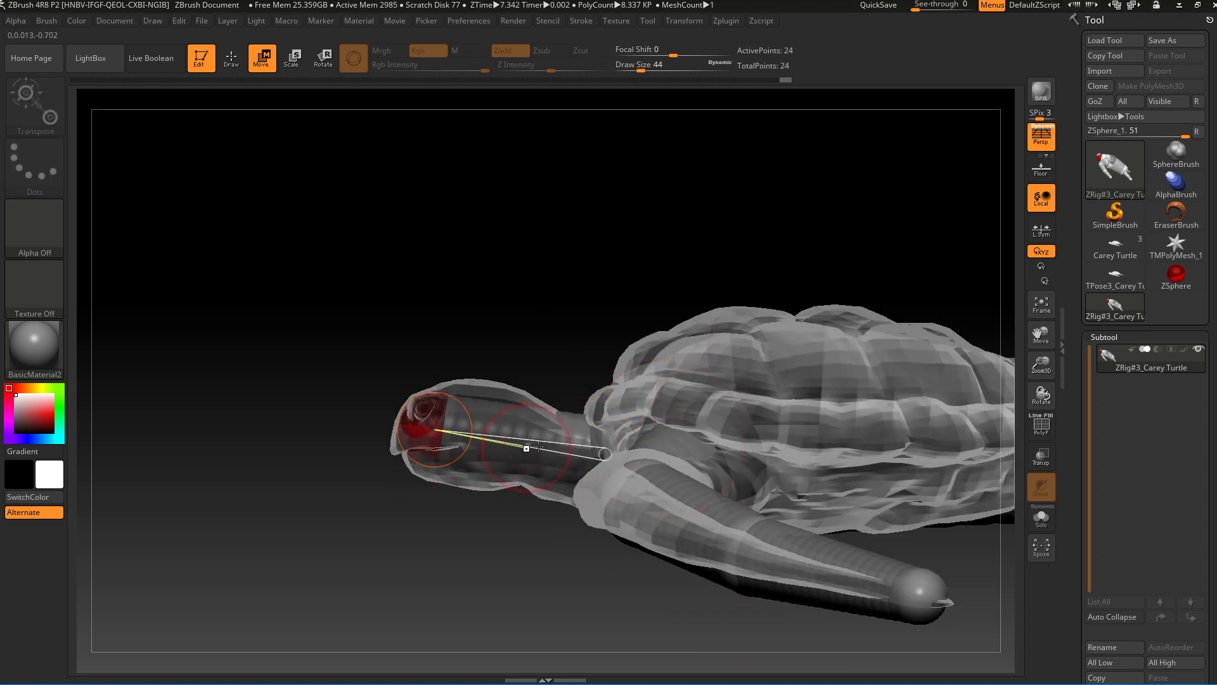
right_click_drag(578, 444, 422, 435)
key("q")
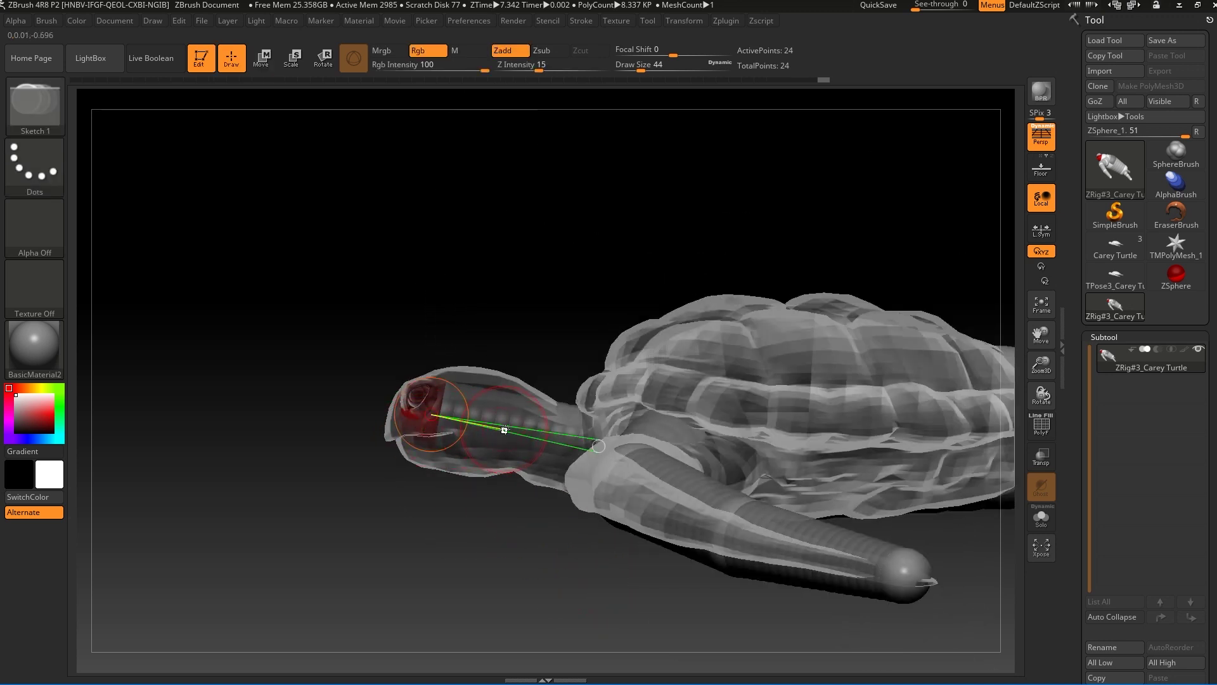
key("w")
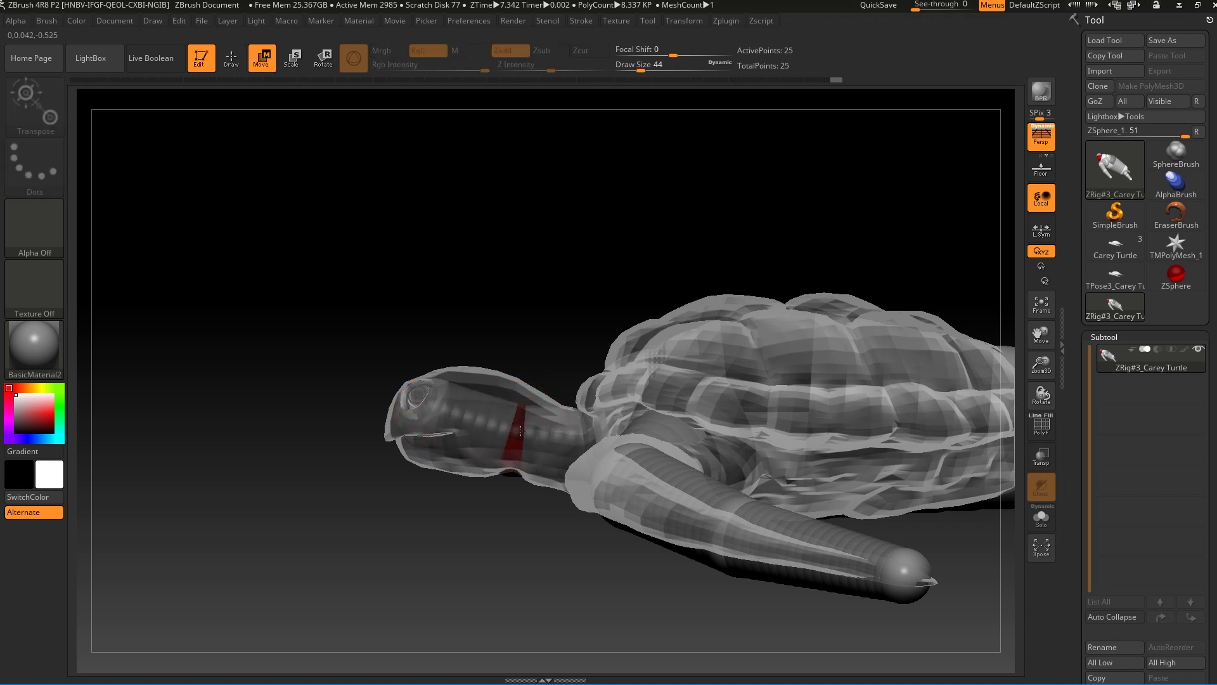
key("e")
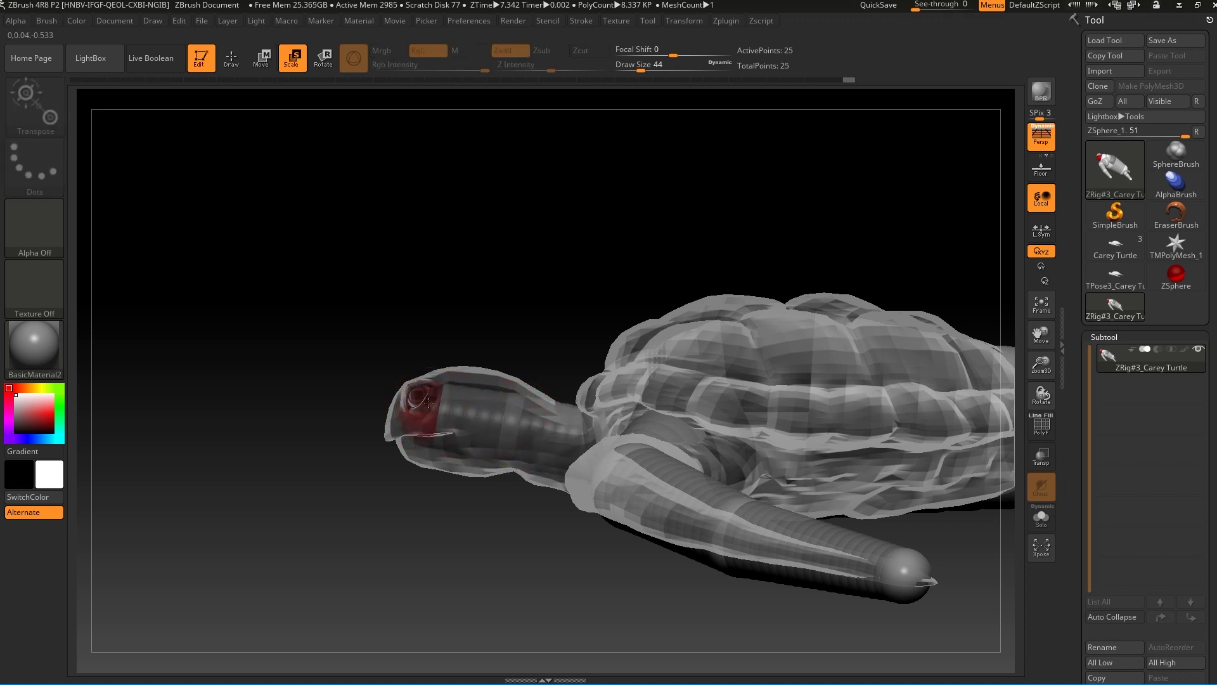
Remove the stray mirrored ZSpheres from the head, then reposition and scale up the head ZSphere to fill the head
key("q")
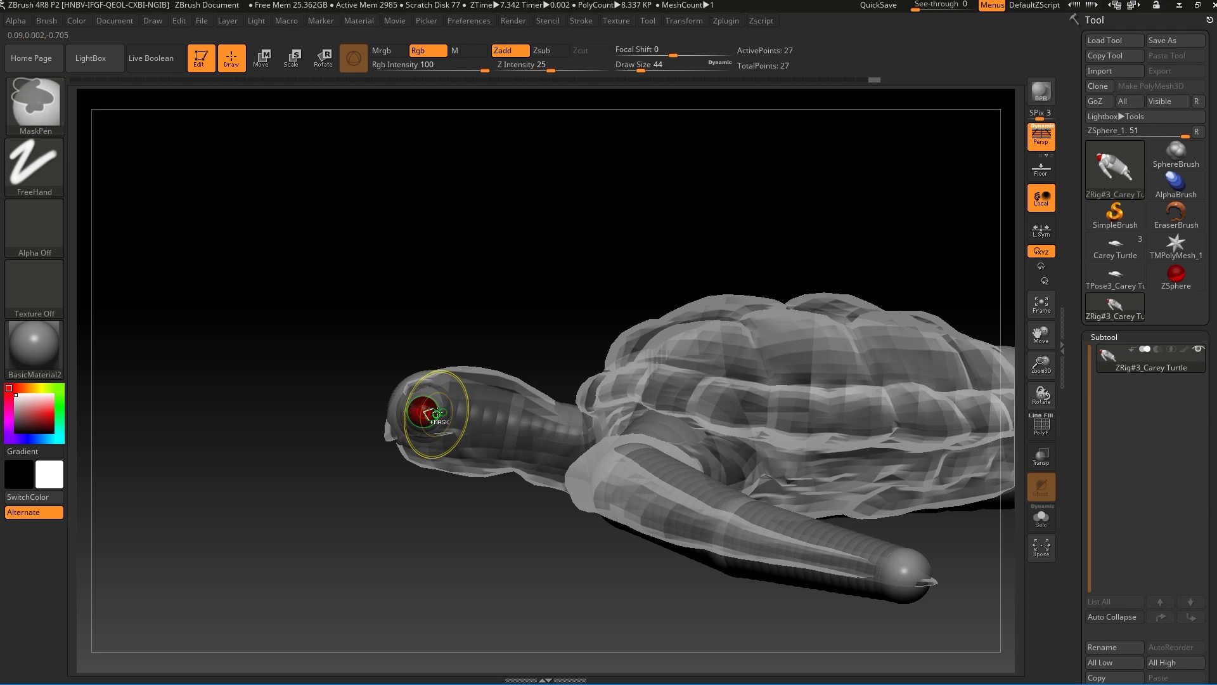
left_click(437, 411, "alt")
key("w")
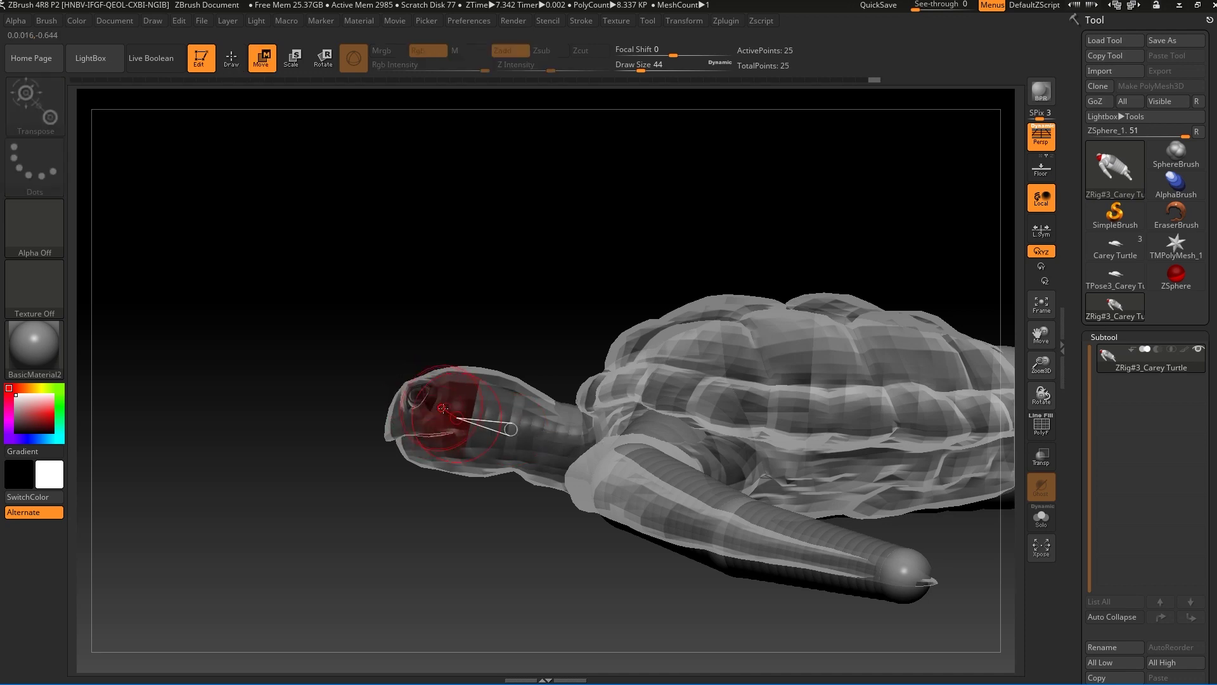
key("e")
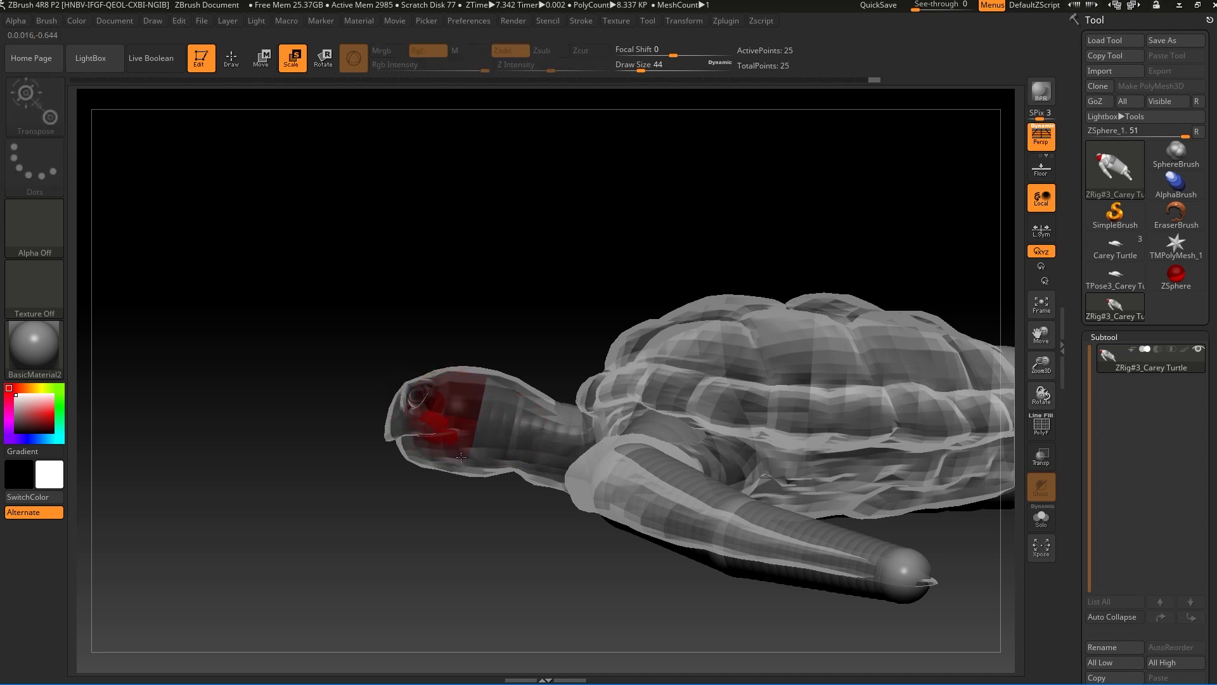
In solo view, insert another ZSphere in the neck chain, and show the turtle over the complete rig again
left_click_drag(526, 305, 701, 284)
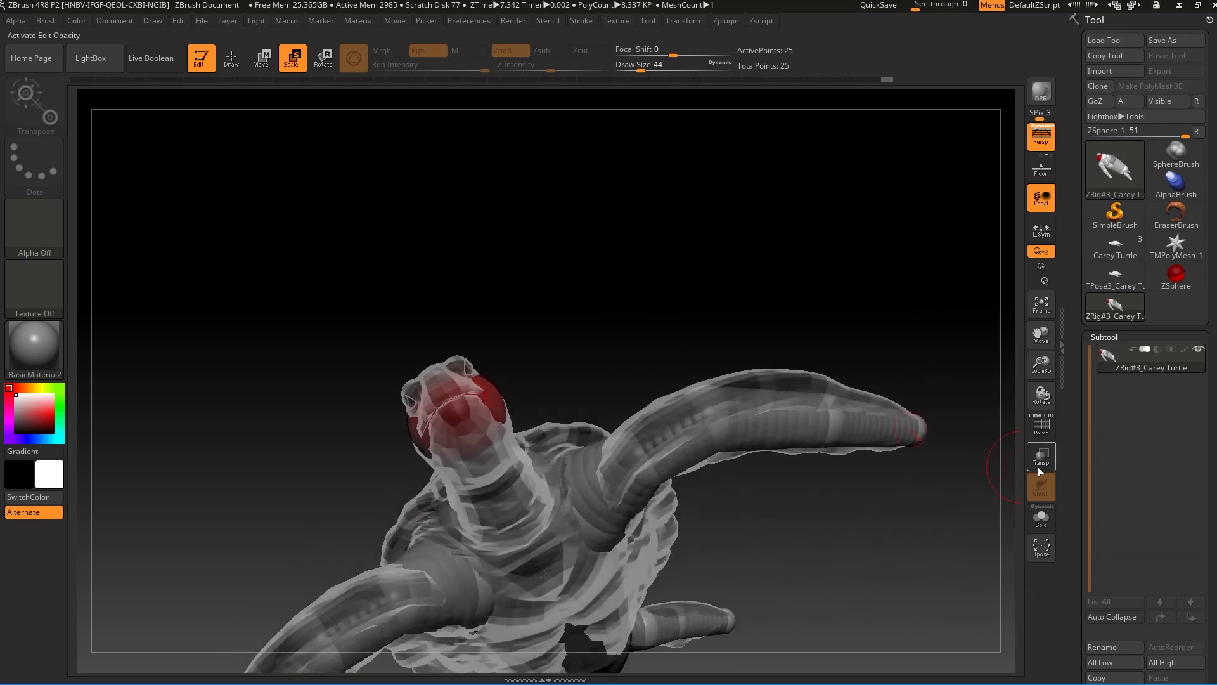
left_click(1042, 518)
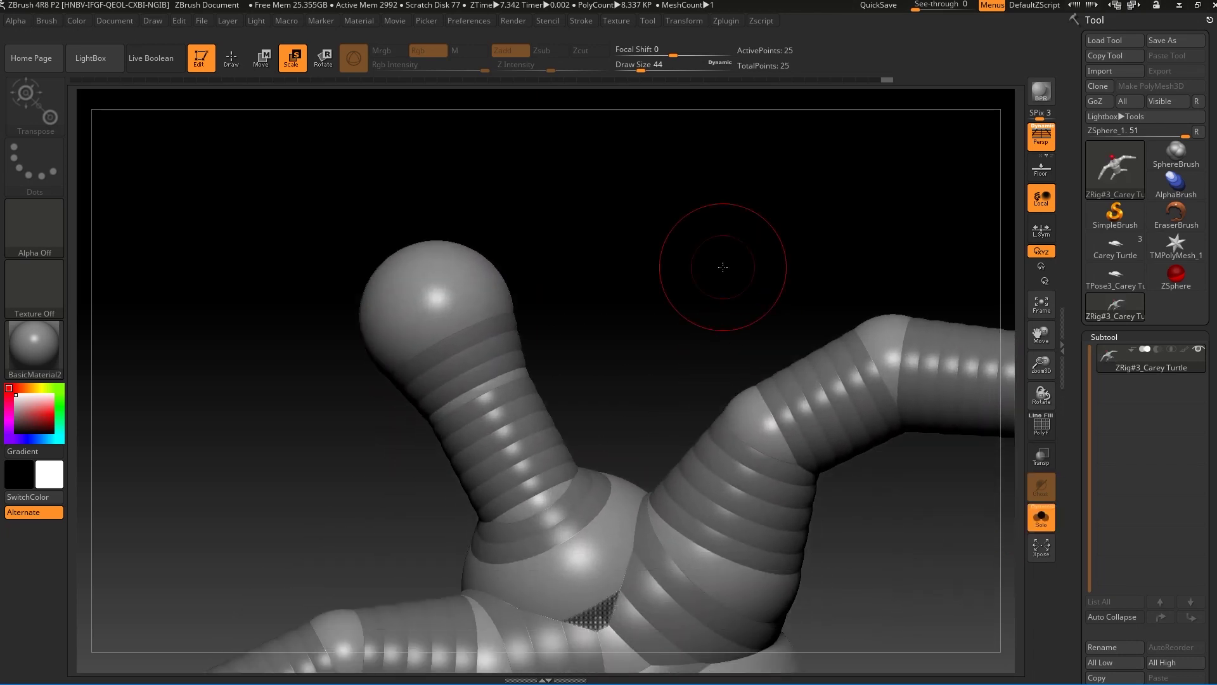
key("q")
left_click_drag(581, 411, 867, 464)
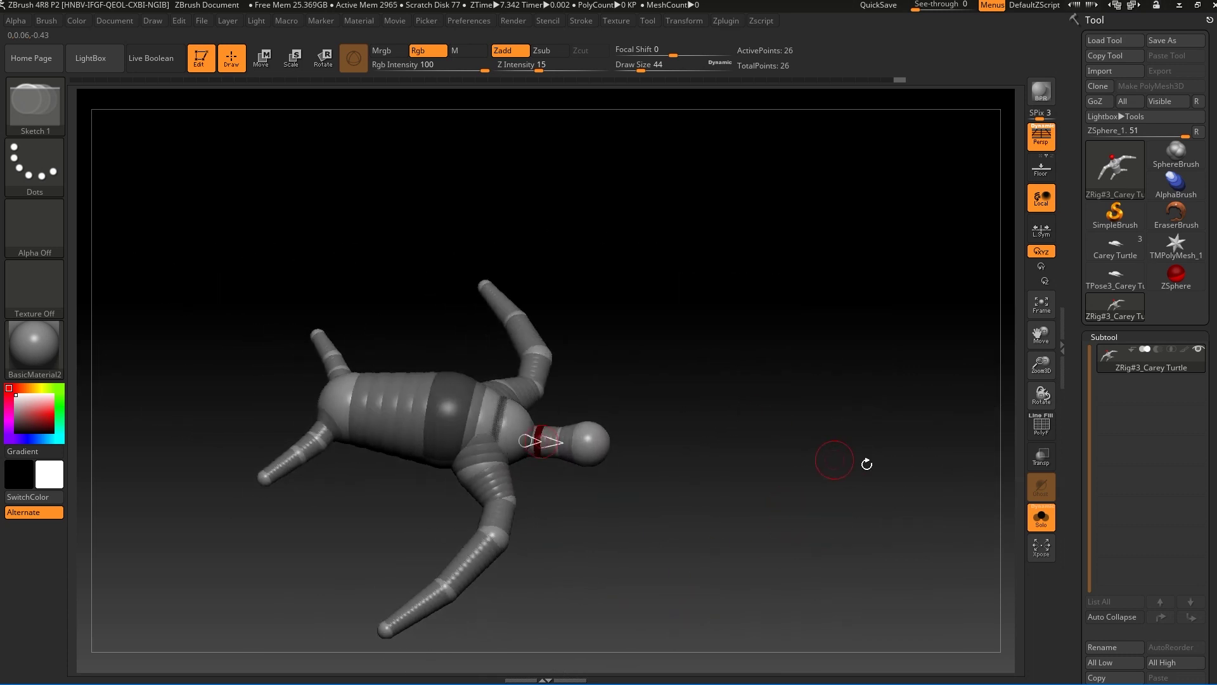
left_click(1035, 520)
left_click_drag(875, 515, 1146, 489)
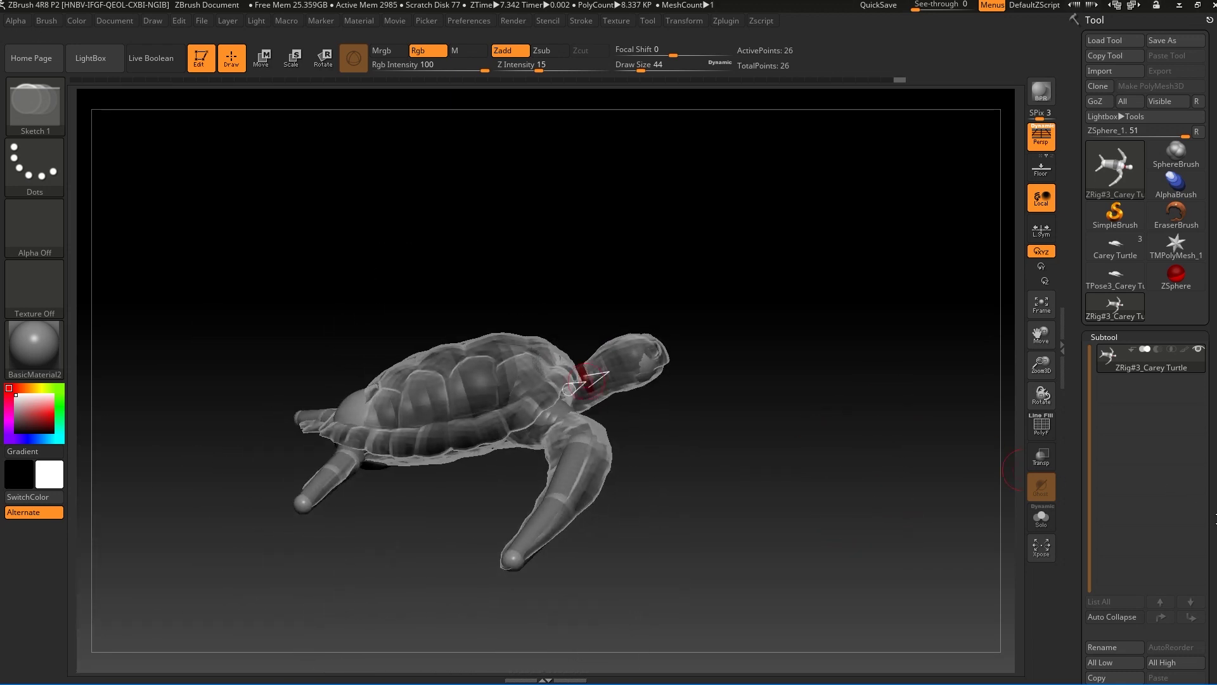
Bind the turtle mesh to the finished ZSphere rig in the rigging settings
left_click_drag(1216, 519, 1210, 356)
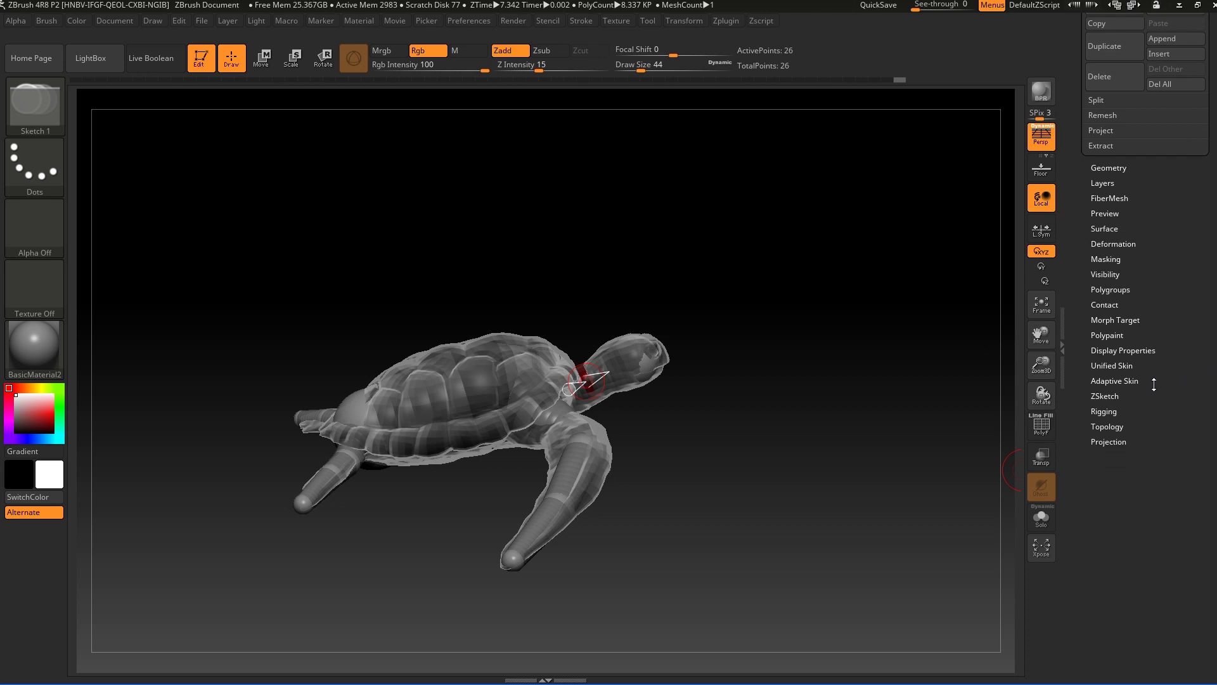
left_click(1109, 411)
left_click_drag(1106, 413, 1124, 361)
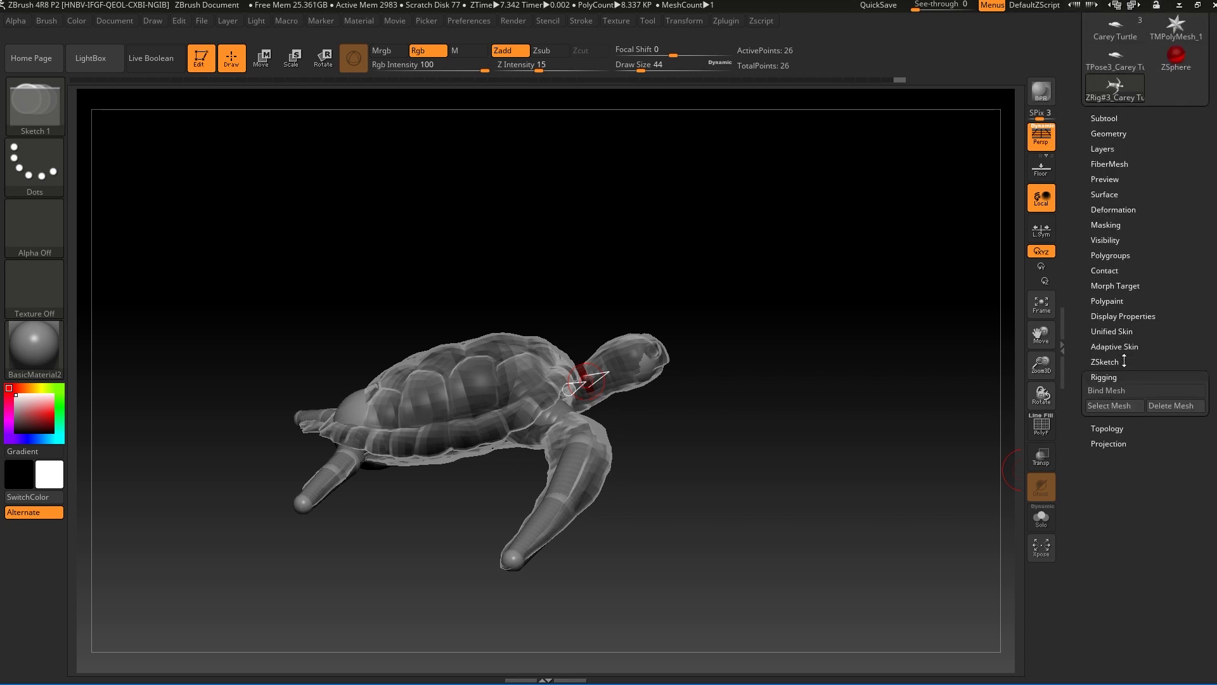
left_click(1101, 391)
Rotate the joint at the base of the neck so the neck and head swing sideways
left_click_drag(855, 409, 822, 438, "alt")
left_click_drag(698, 449, 508, 295)
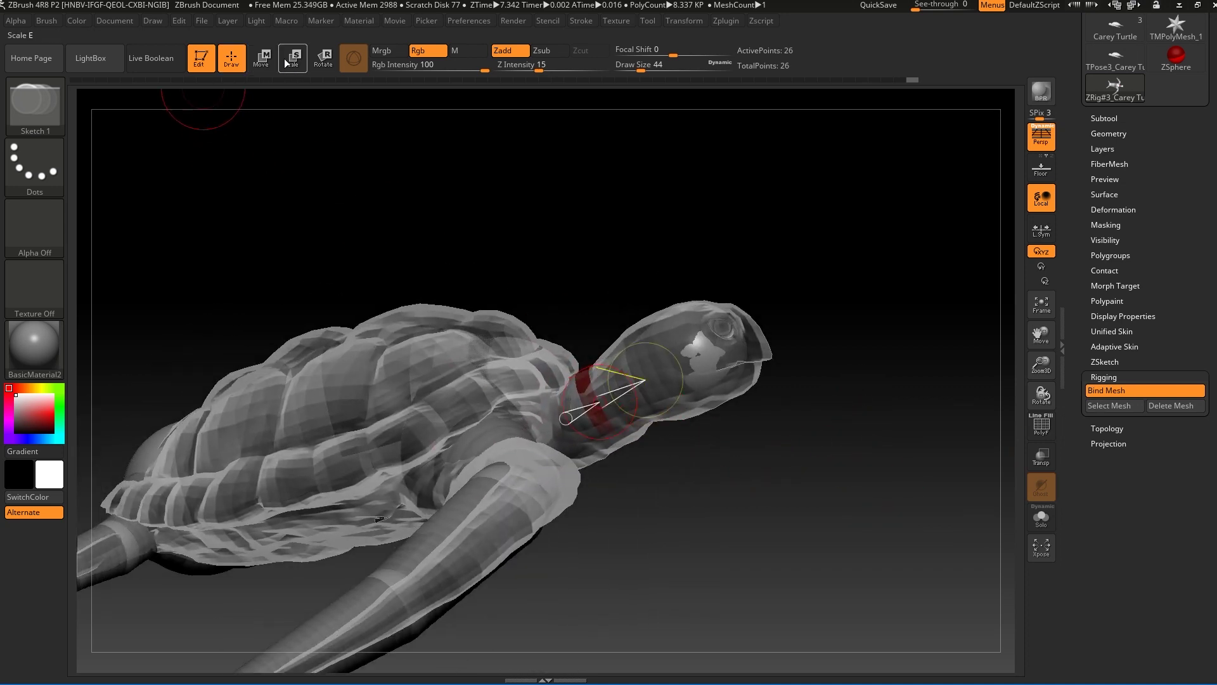
left_click(322, 61)
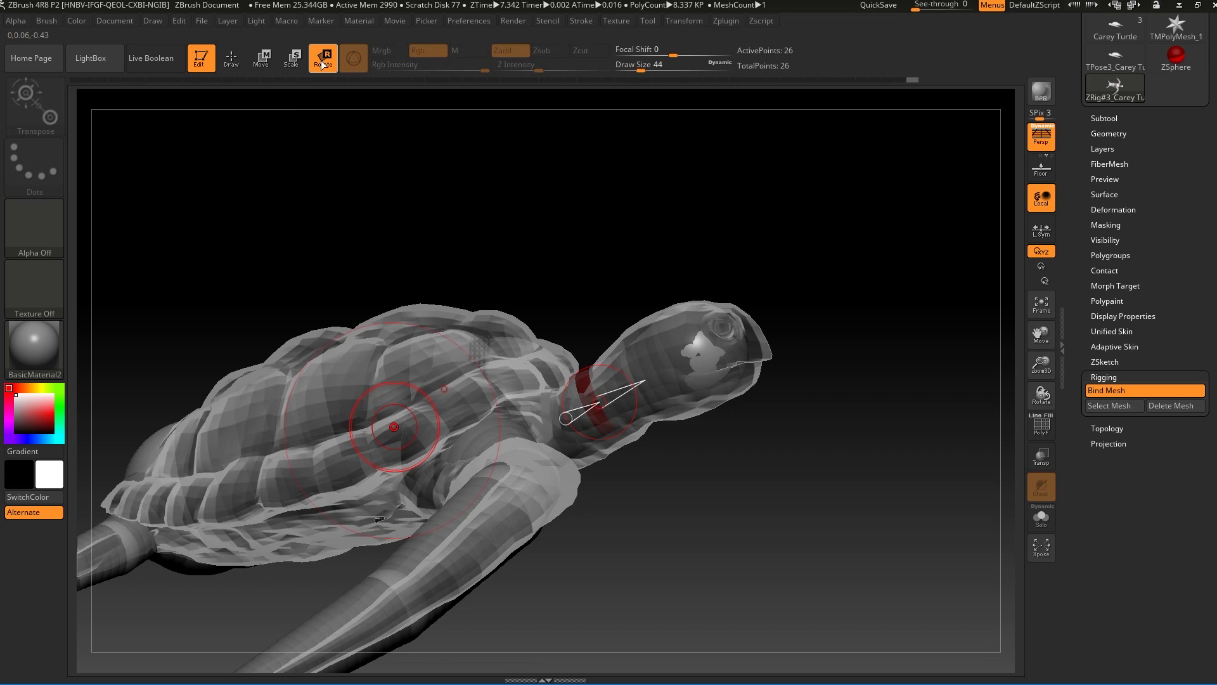
left_click_drag(816, 254, 702, 404)
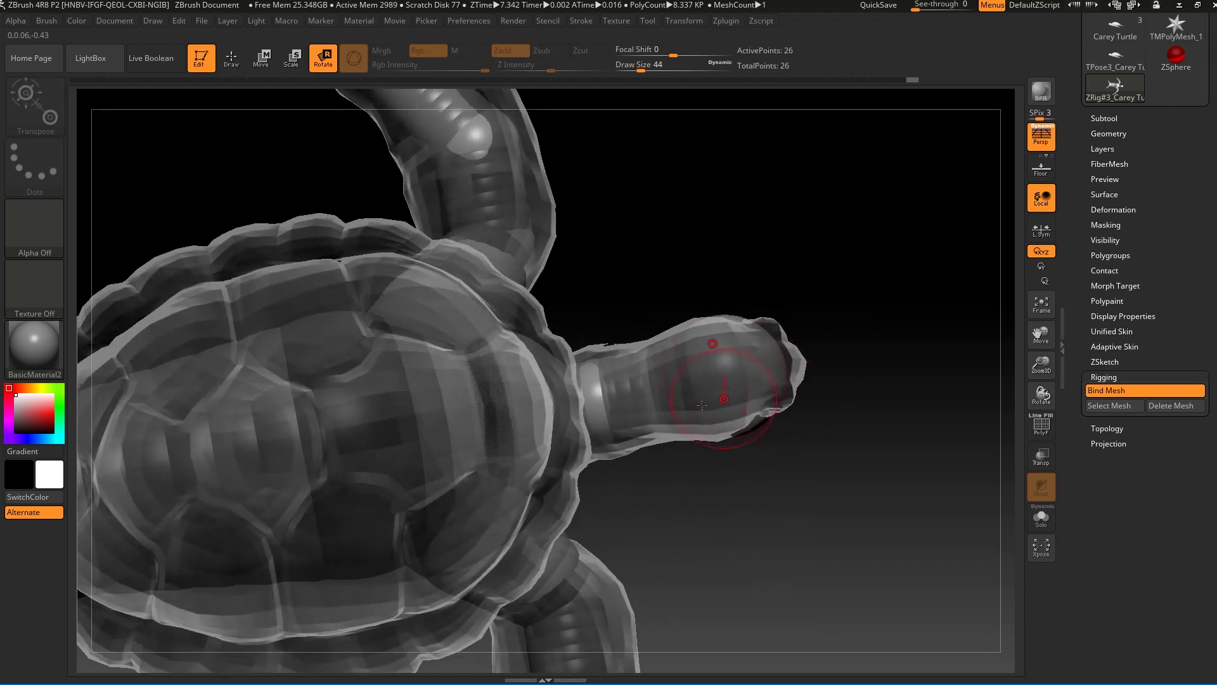
left_click_drag(597, 407, 607, 410)
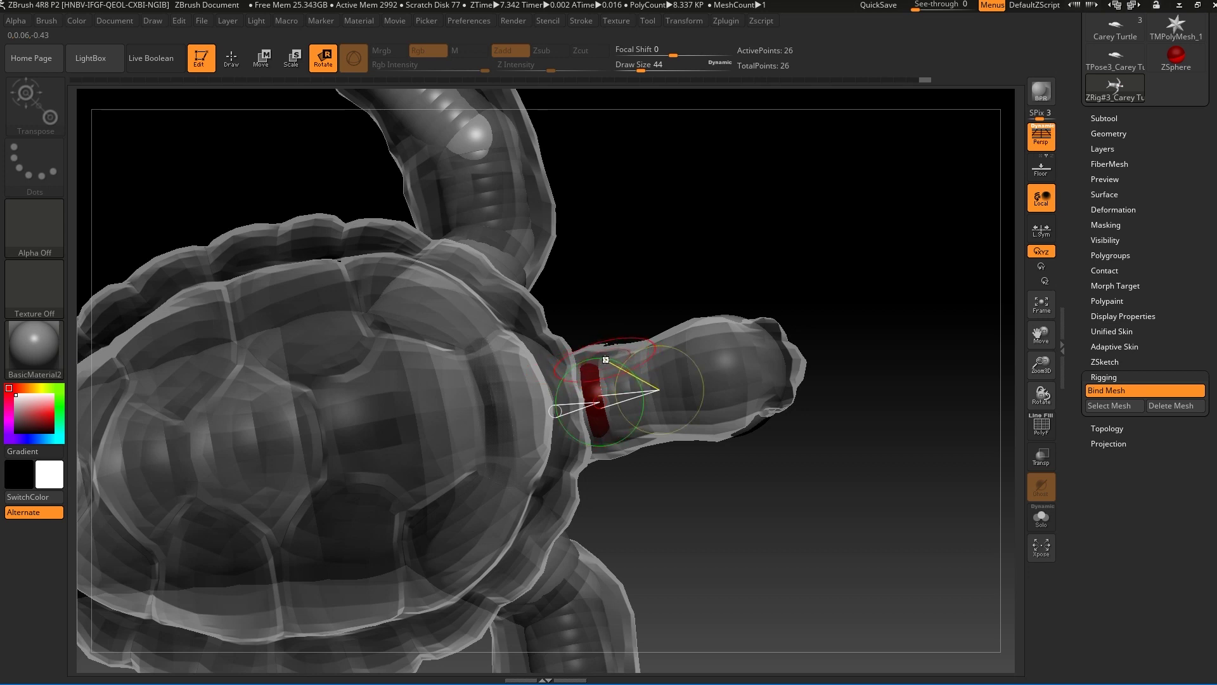
left_click_drag(605, 359, 564, 338)
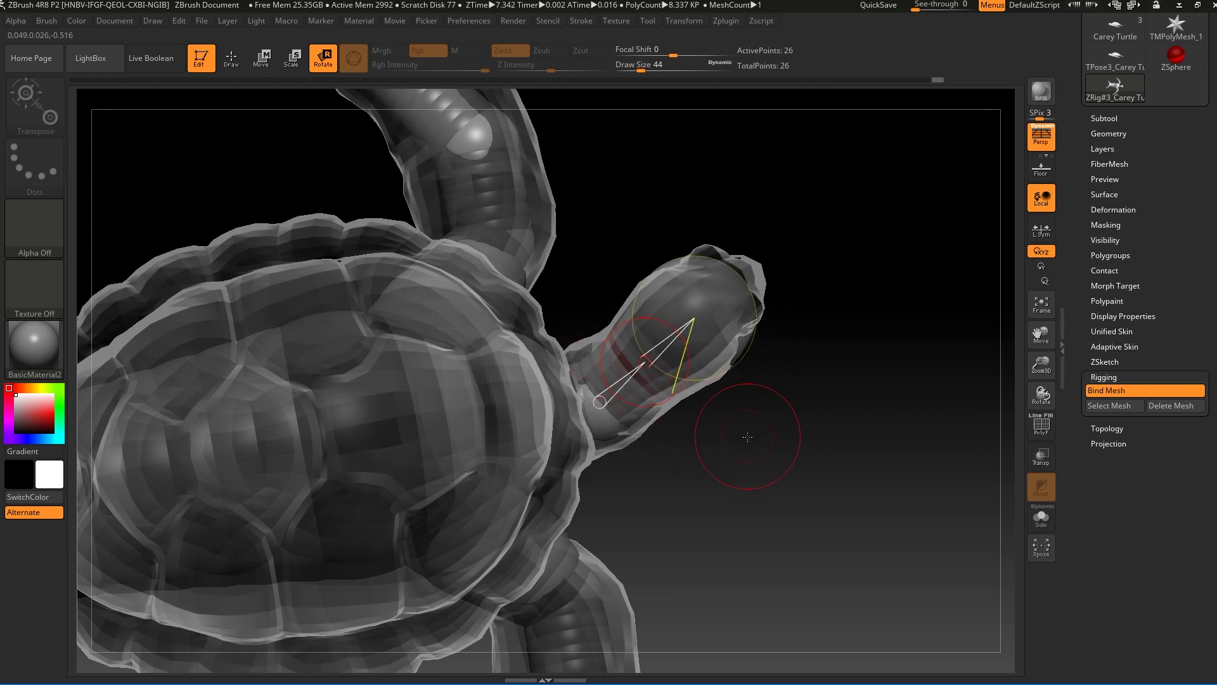
Rotate the upper neck and head joints to turn and tilt the turtle's head
left_click_drag(747, 435, 764, 435)
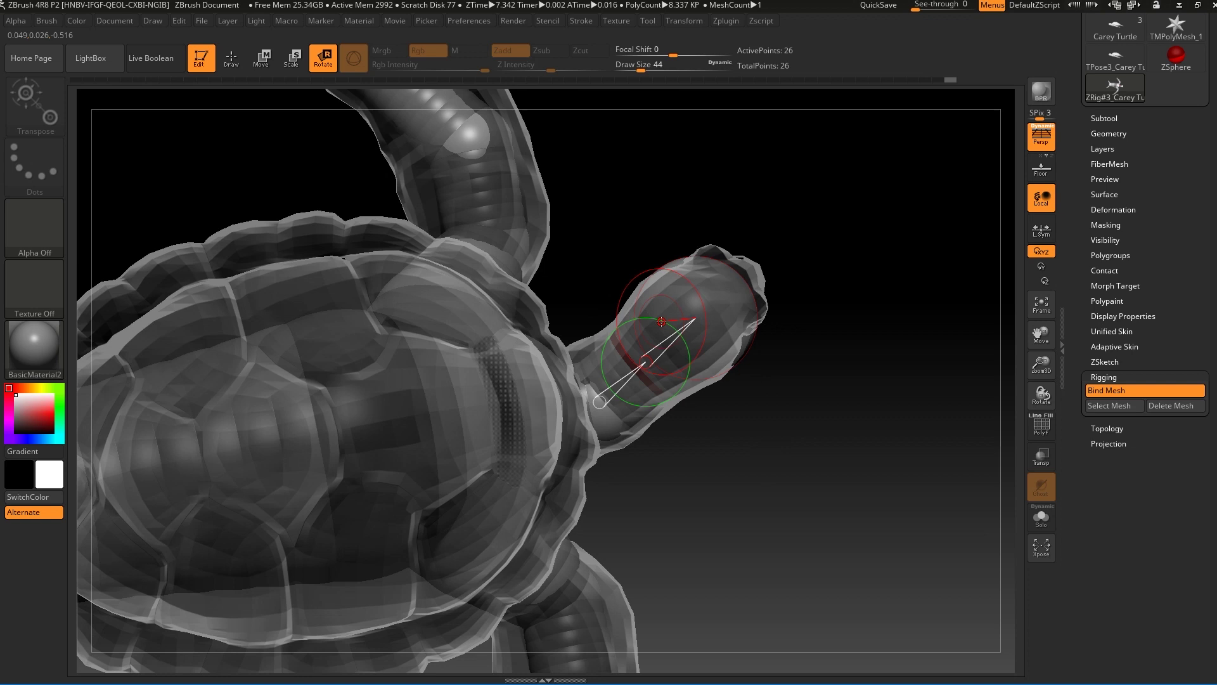
left_click(668, 326)
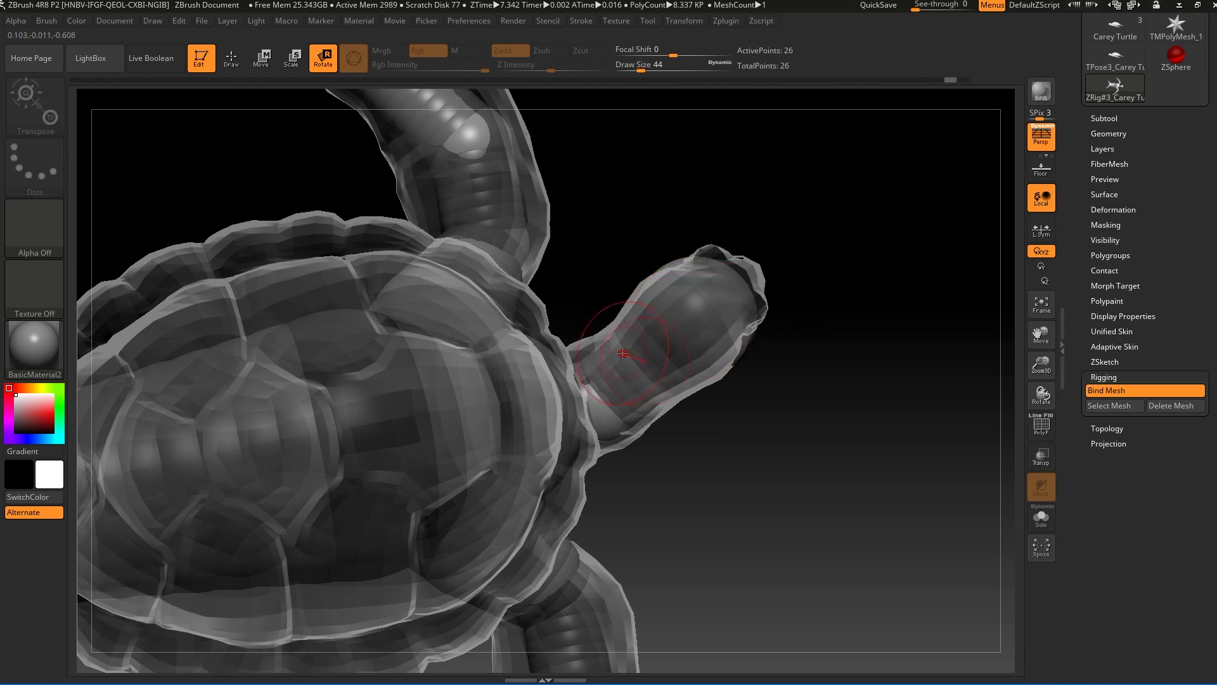
left_click_drag(648, 320, 693, 355)
left_click_drag(838, 428, 848, 310)
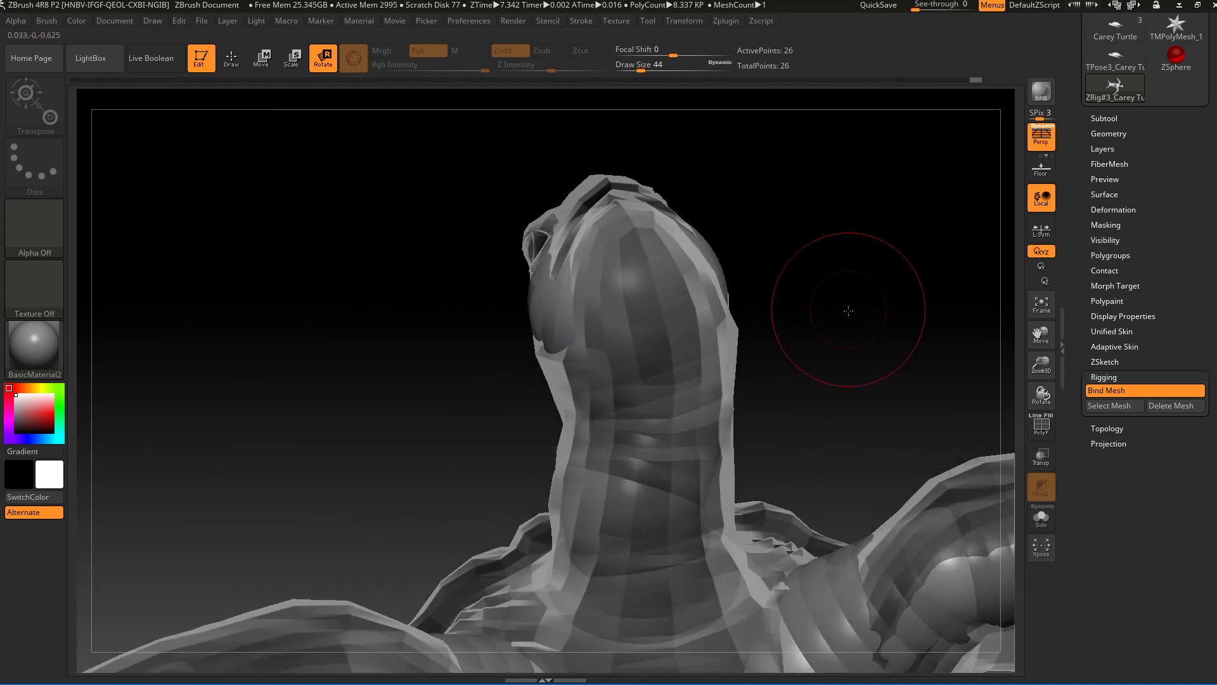
left_click(640, 327)
left_click_drag(683, 288, 789, 292)
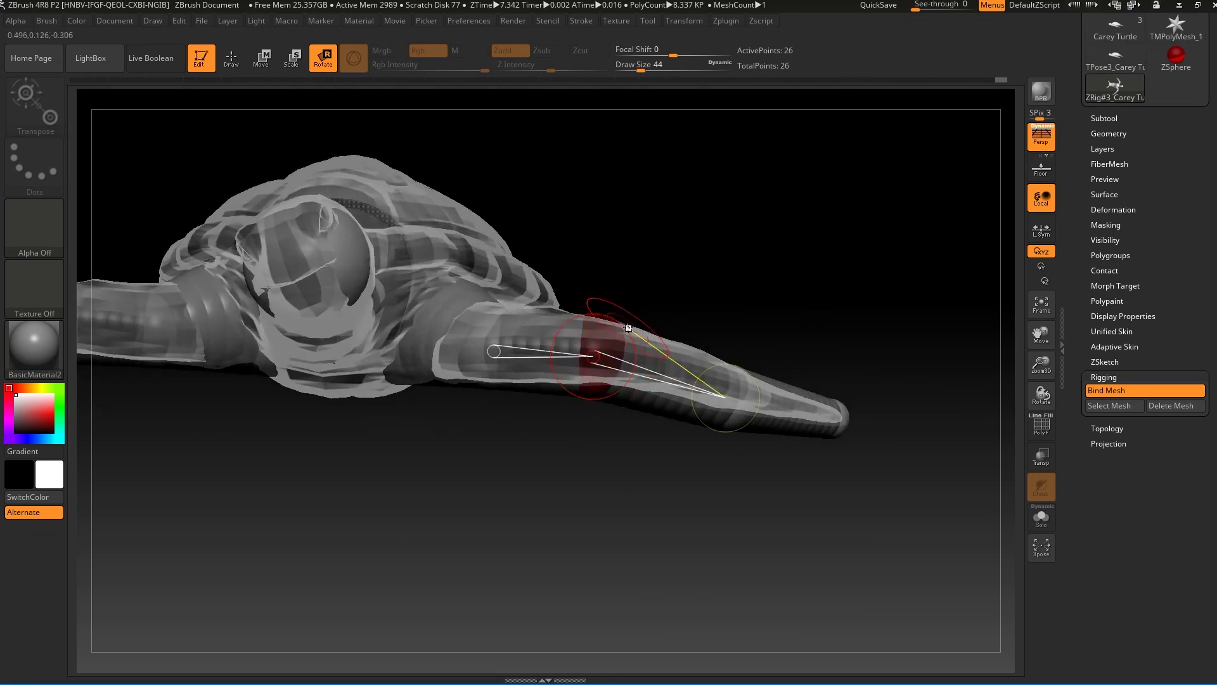
Rotate the left front flipper downward and bend its outer joint, and lower the right front flipper at its middle joint
left_click_drag(625, 331, 807, 525)
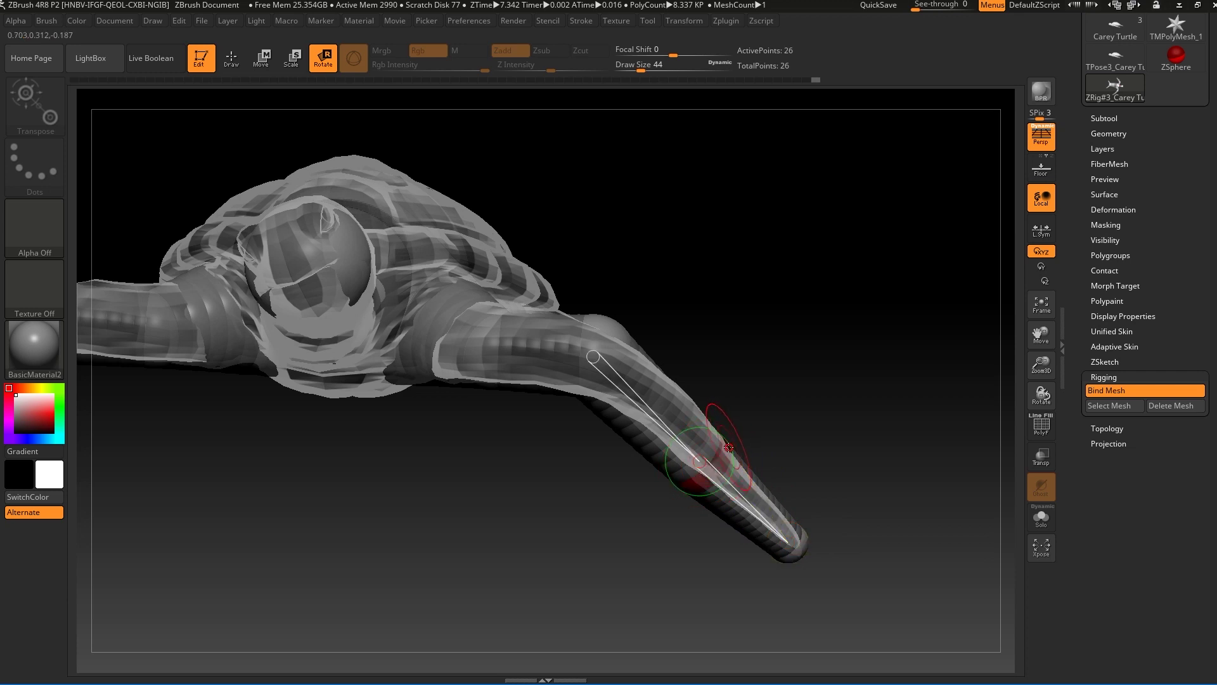
left_click_drag(718, 436, 739, 409)
left_click_drag(808, 381, 736, 414)
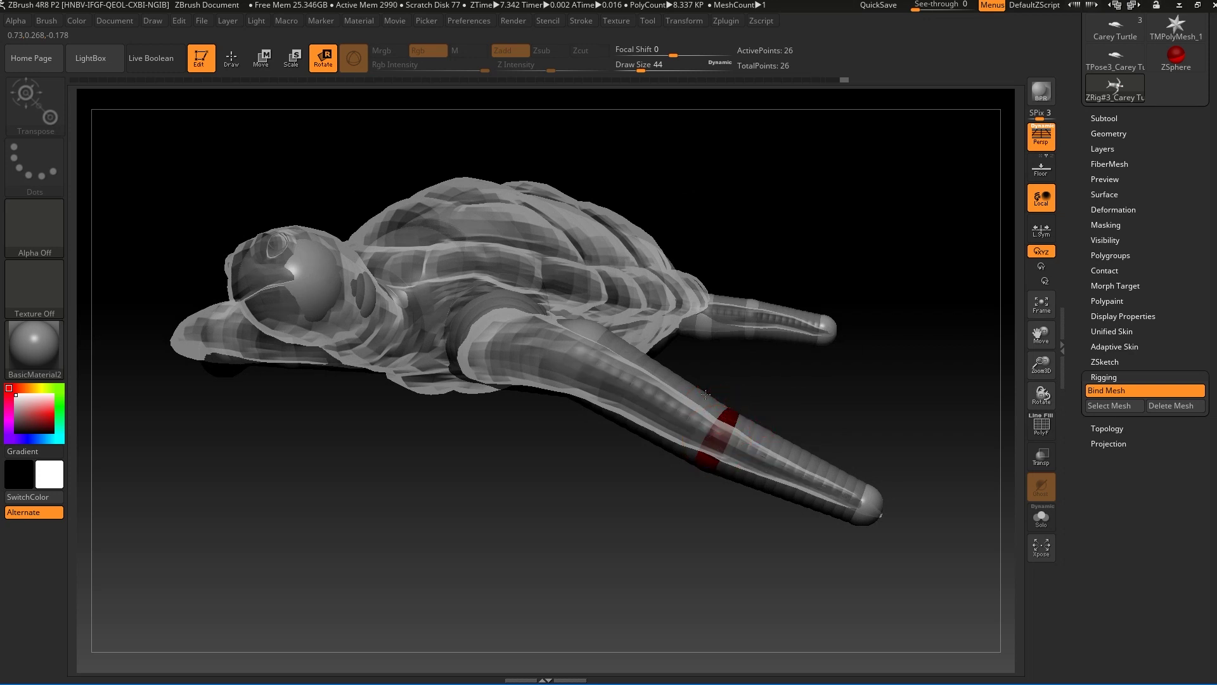
left_click_drag(770, 455, 770, 601)
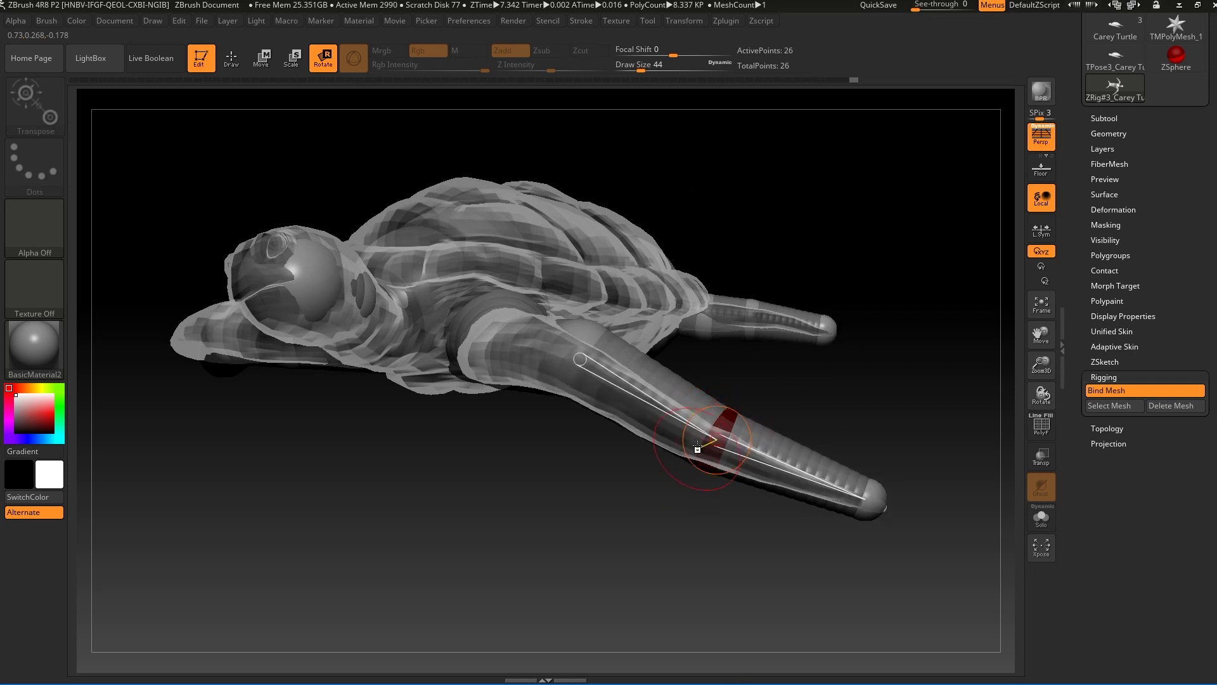
left_click_drag(742, 423, 701, 350)
left_click_drag(488, 443, 519, 522)
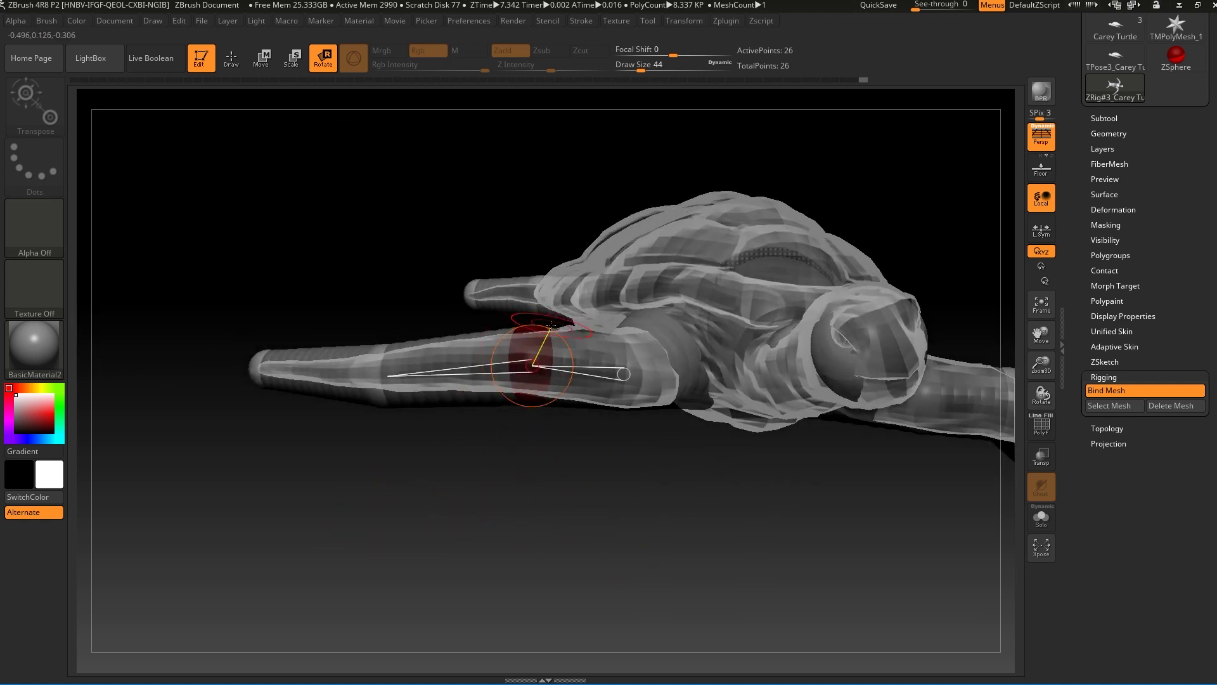
left_click_drag(551, 326, 504, 406)
Rotate the joints of the two rear flippers to pose them differently from each other
left_click_drag(394, 367, 692, 416)
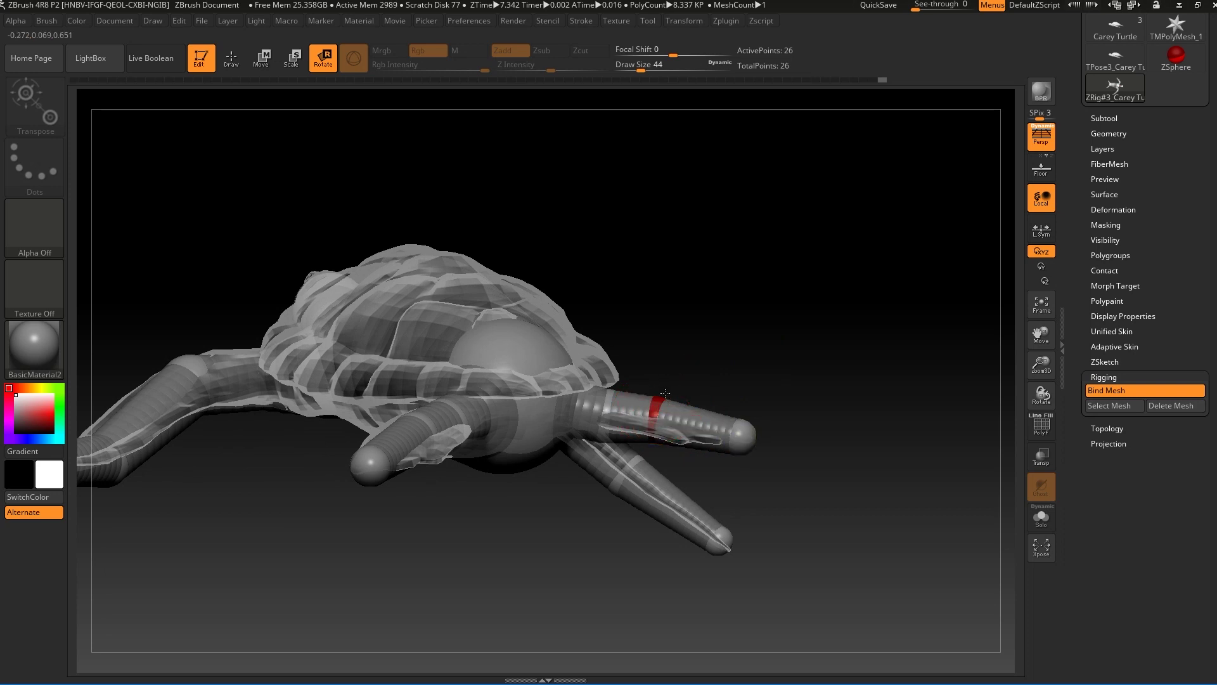
left_click_drag(745, 431, 429, 451)
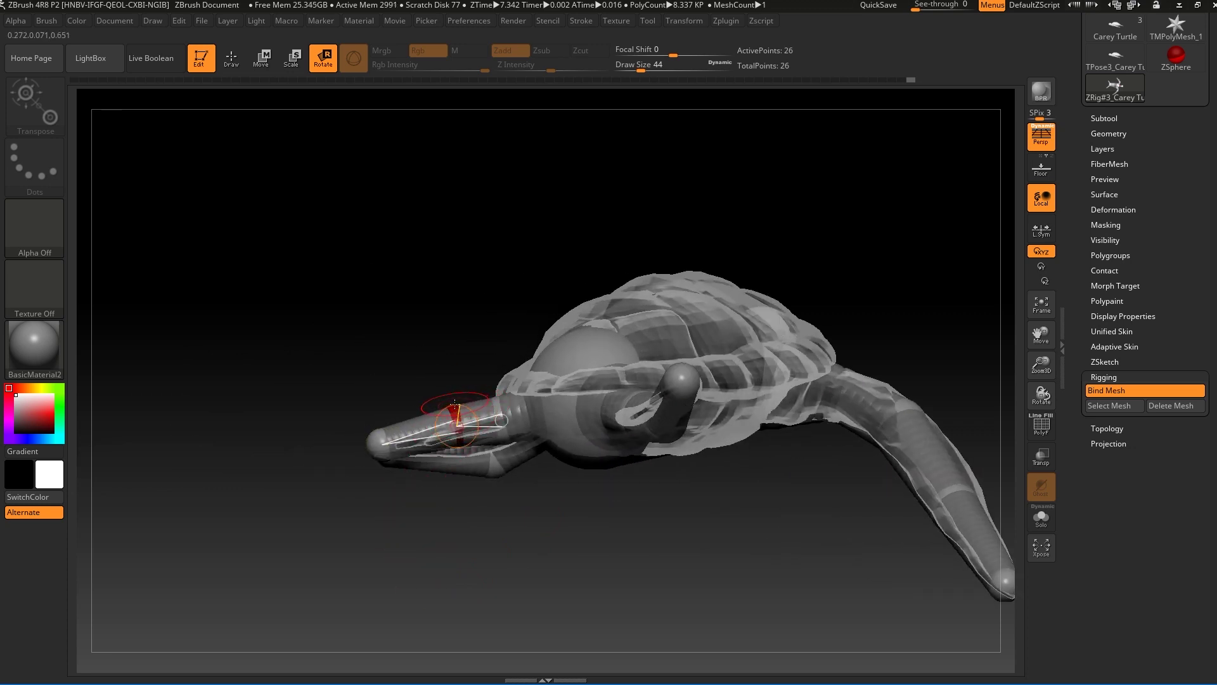
mouse_move(455, 404)
left_mouse_down()
mouse_move(539, 409)
mouse_move(482, 393)
mouse_move(469, 412)
left_mouse_up()
left_click_drag(467, 342, 478, 414)
left_click_drag(444, 290, 562, 376)
left_click_drag(881, 250, 774, 363, "alt")
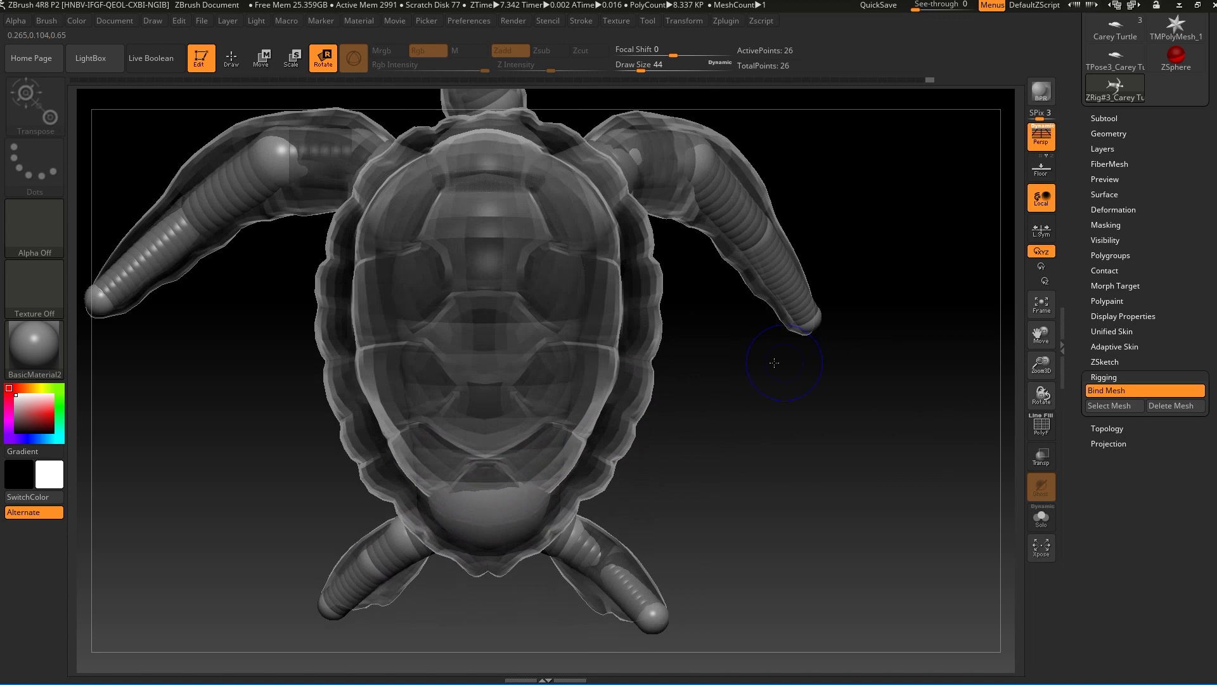
Try to rotate the central body joint beneath the shell and undo the rotation
left_click_drag(815, 244, 503, 349)
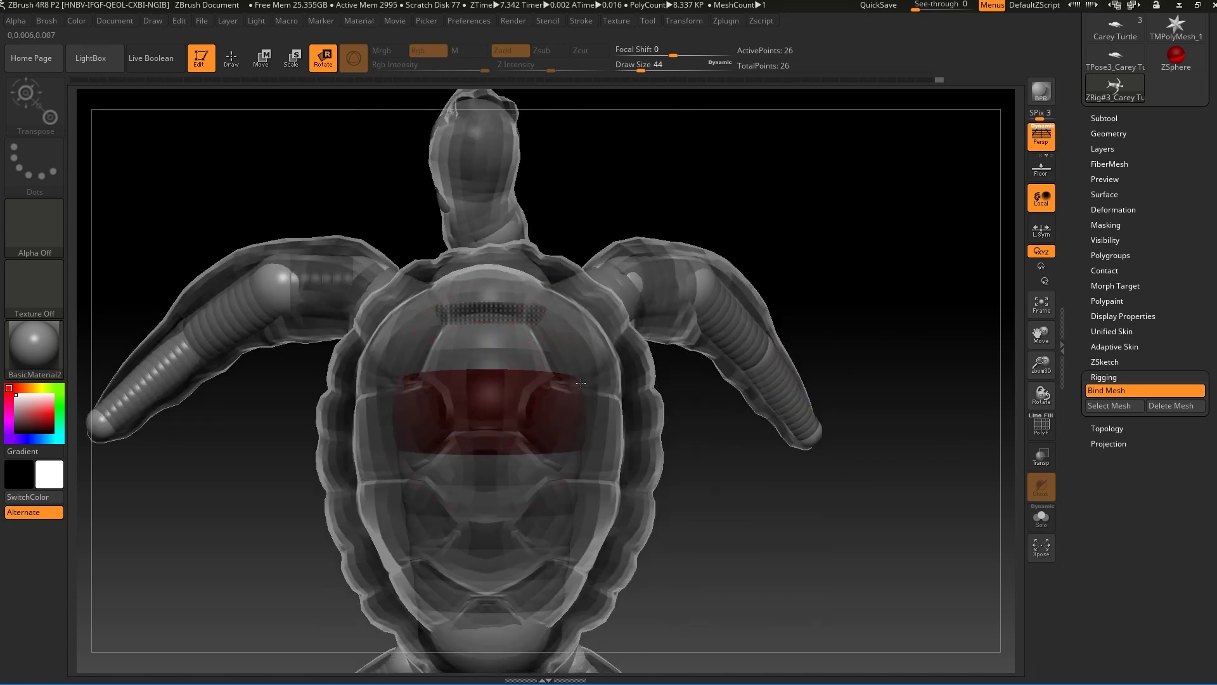
left_click_drag(564, 355, 589, 339)
key("ctrl+z")
key("ctrl+z")
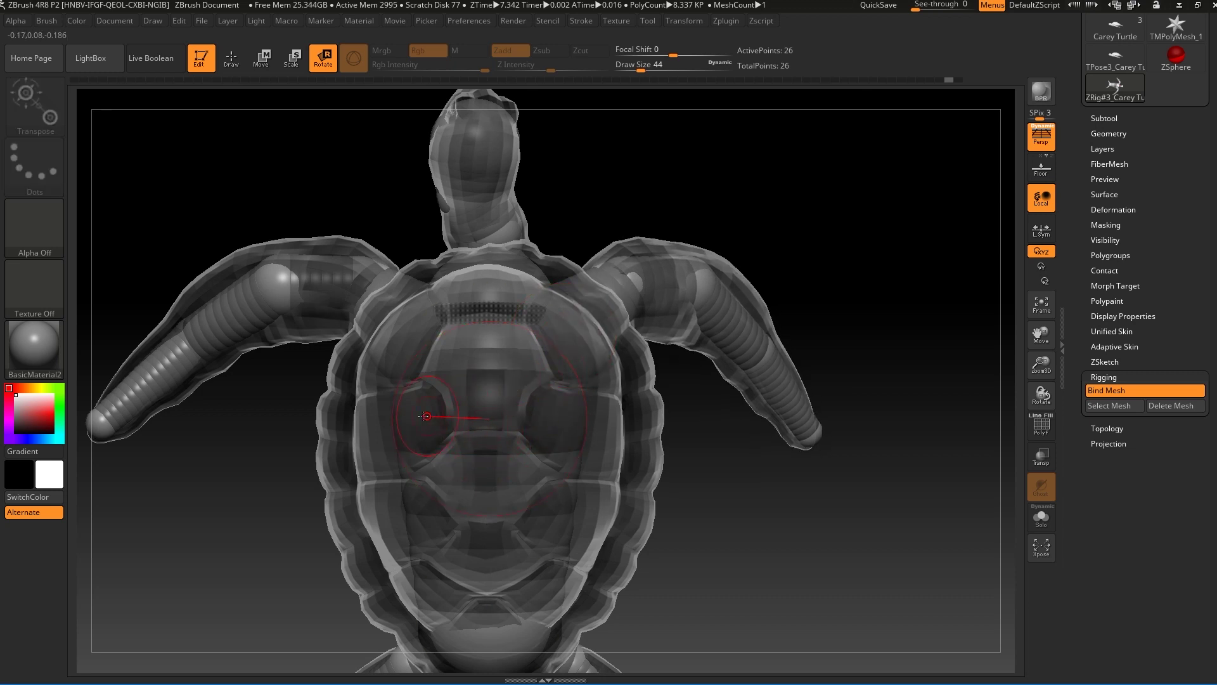
Rotate the body joints beneath the shell slightly to add a subtle twist to the torso
left_click_drag(393, 412, 394, 424)
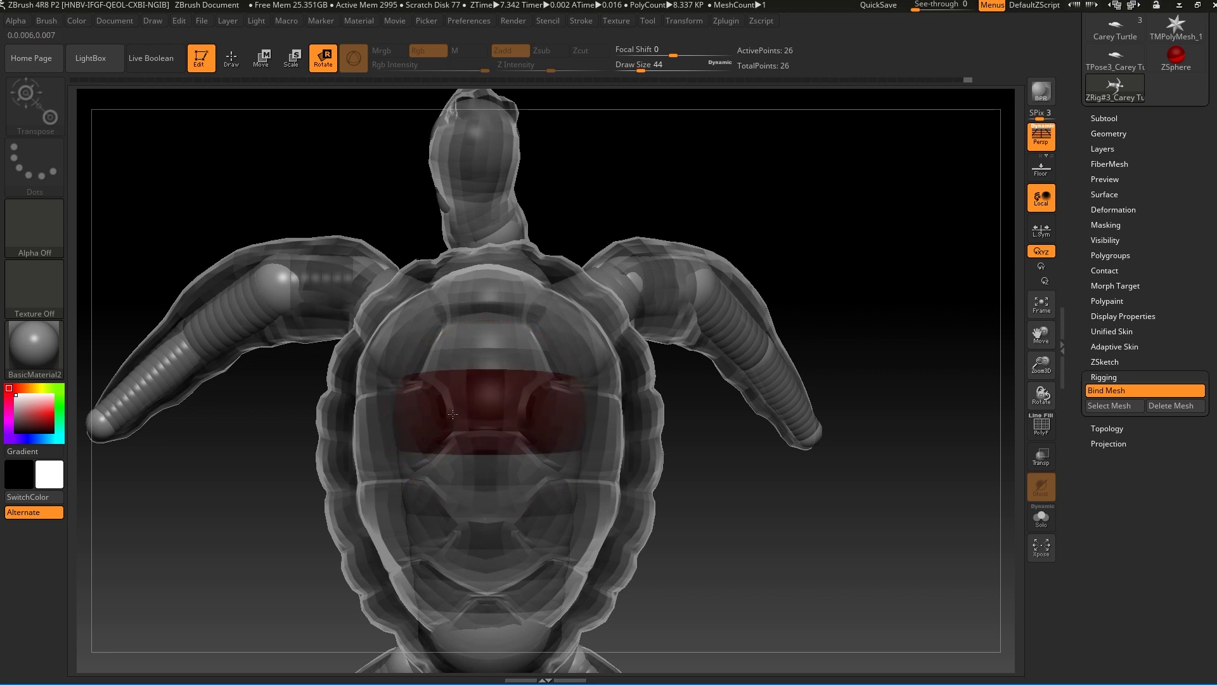
left_click(506, 323)
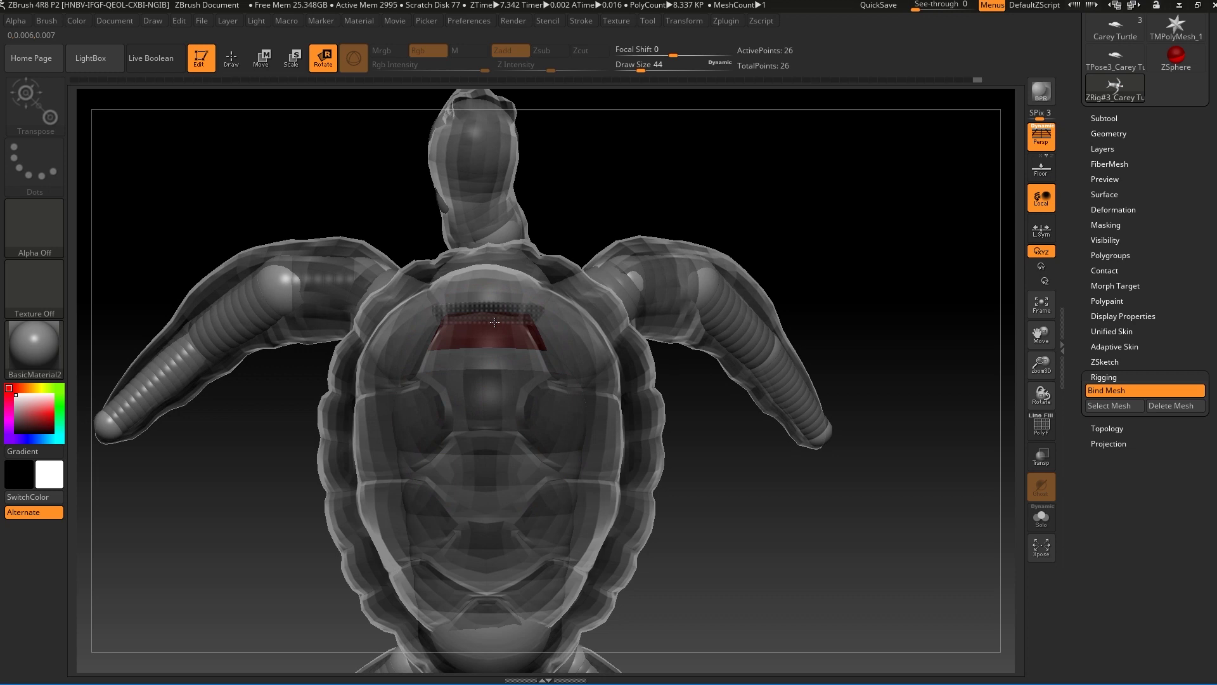
left_click_drag(495, 322, 518, 326)
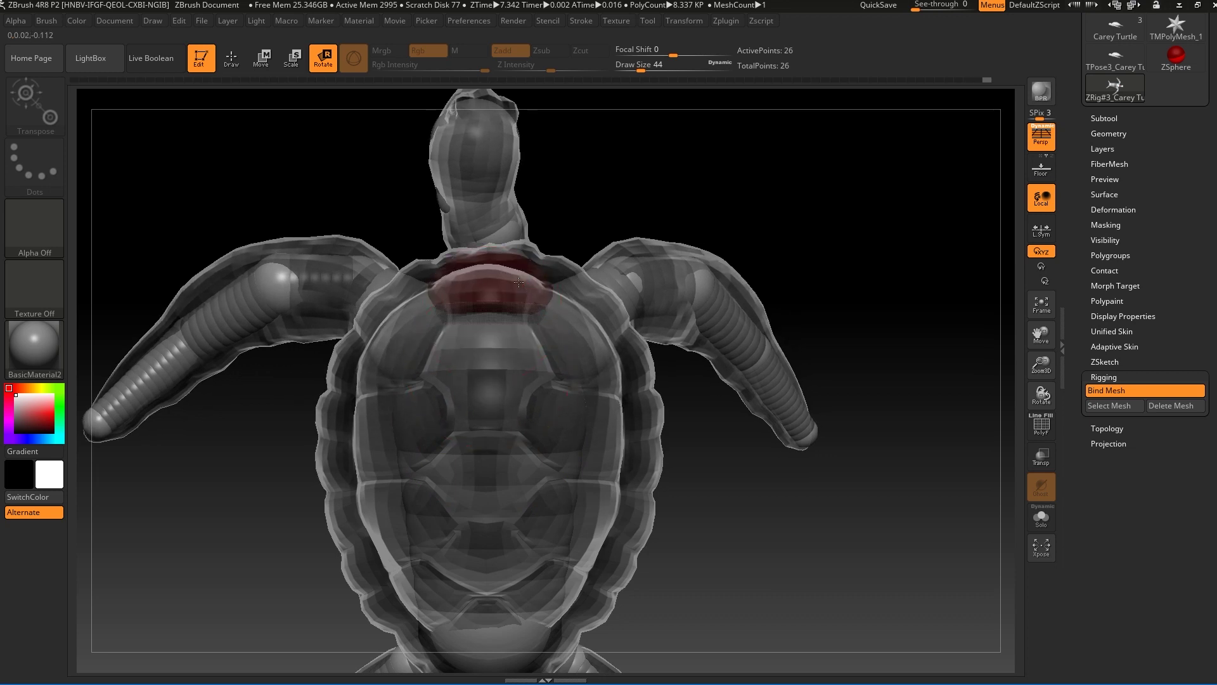
left_click_drag(747, 203, 738, 293)
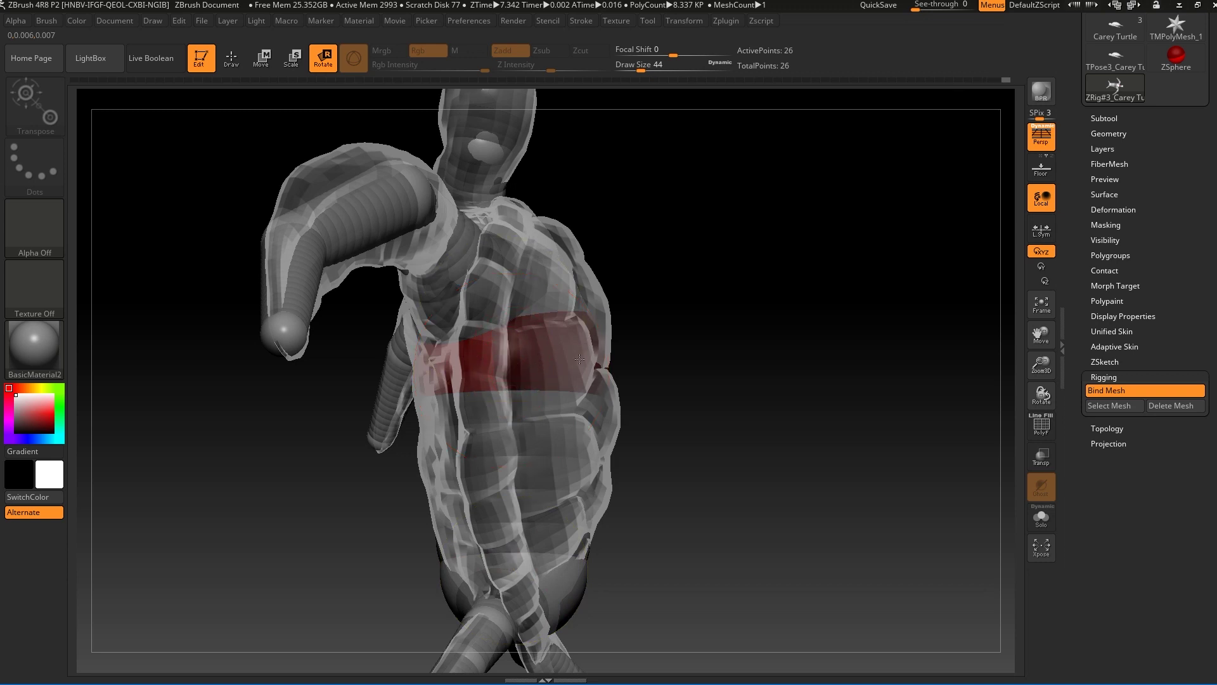
left_click_drag(580, 358, 543, 310)
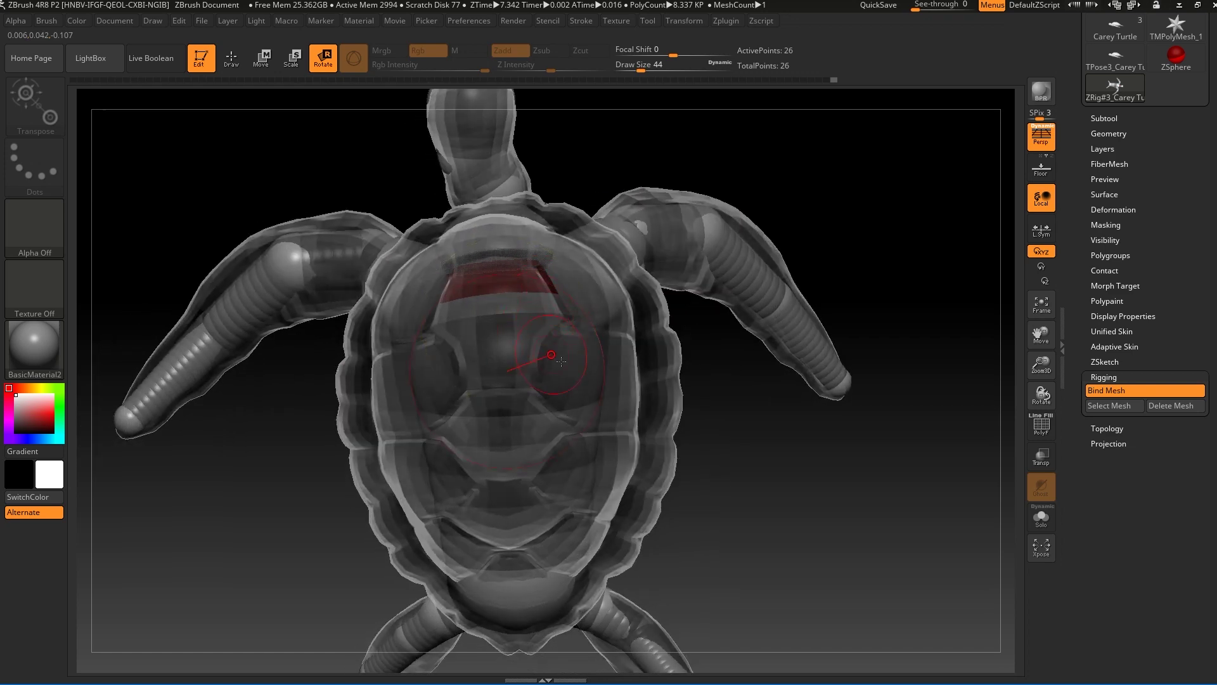
Transfer the rigged pose back to the turtle's full-resolution subtools with Transpose Master and view the posed turtle
left_click_drag(784, 476, 865, 316, "alt")
mouse_move(864, 316)
left_mouse_down()
mouse_move(836, 307)
mouse_move(858, 274)
mouse_move(810, 277)
mouse_move(829, 307)
mouse_move(816, 288)
mouse_move(832, 291)
mouse_move(766, 286)
left_mouse_up()
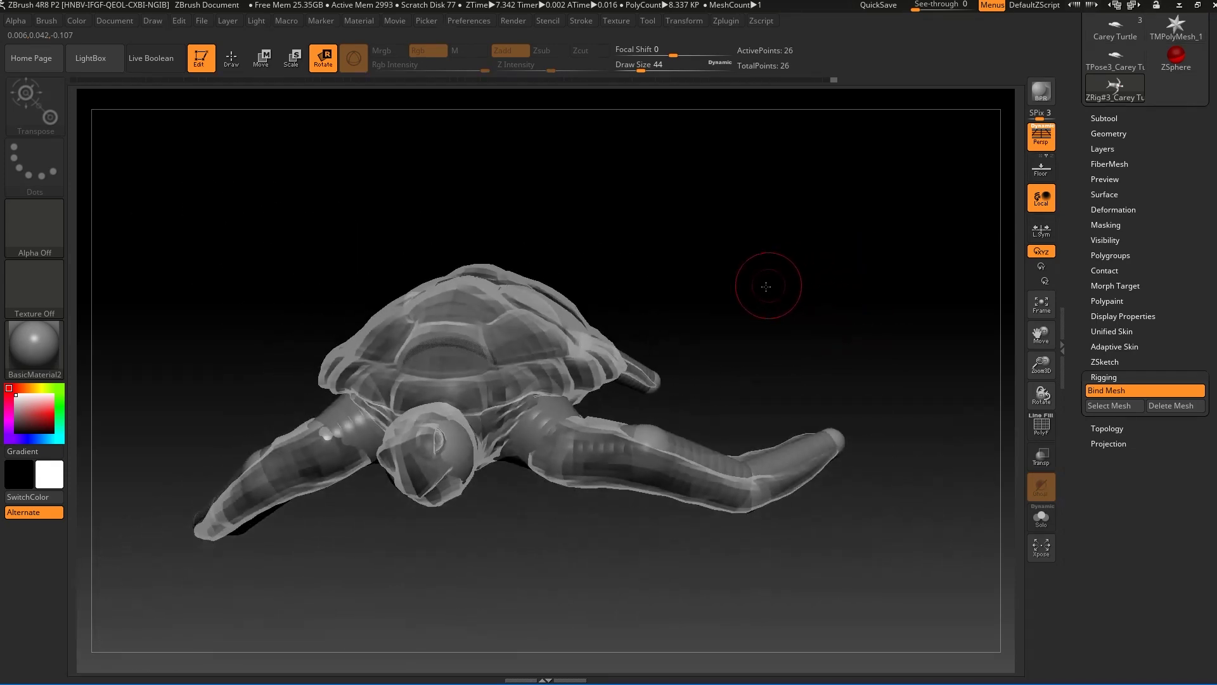
left_click(726, 21)
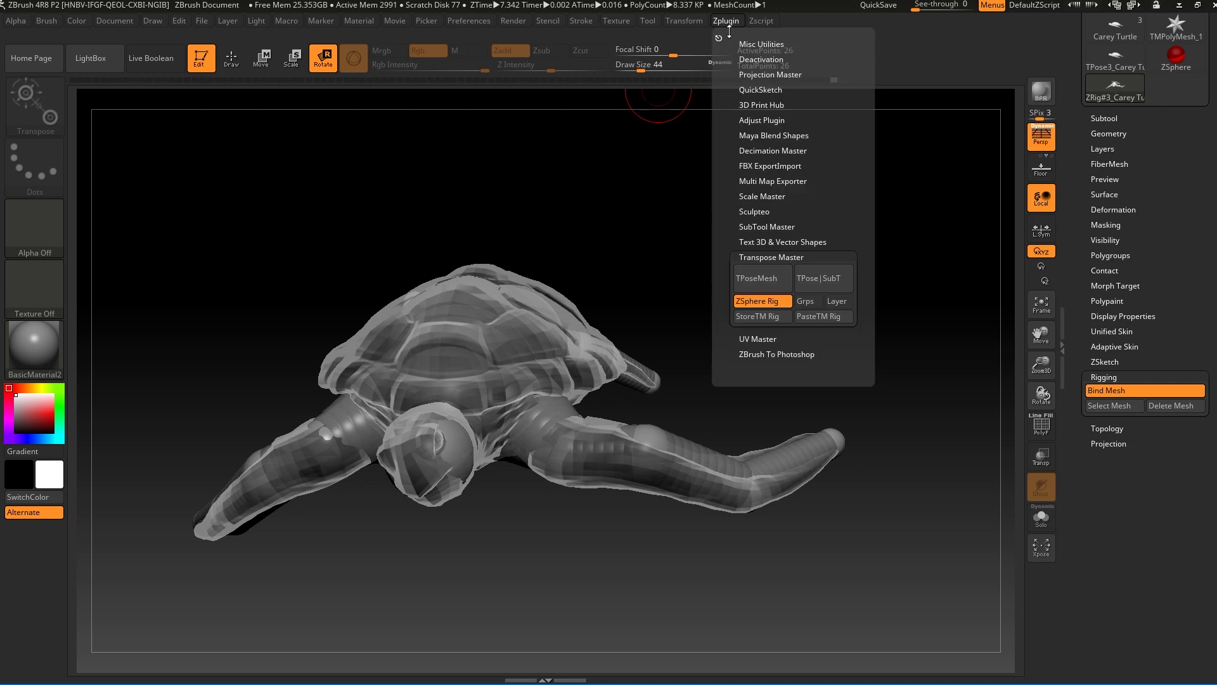
left_click(823, 279)
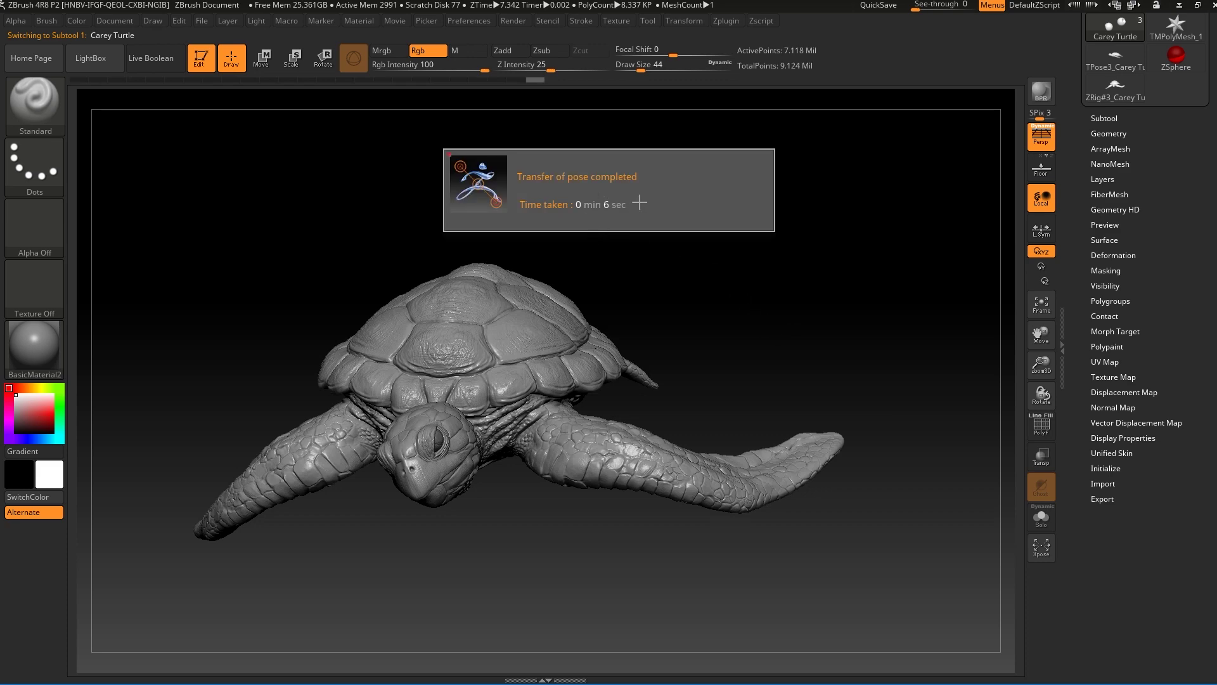
left_click_drag(780, 350, 828, 263)
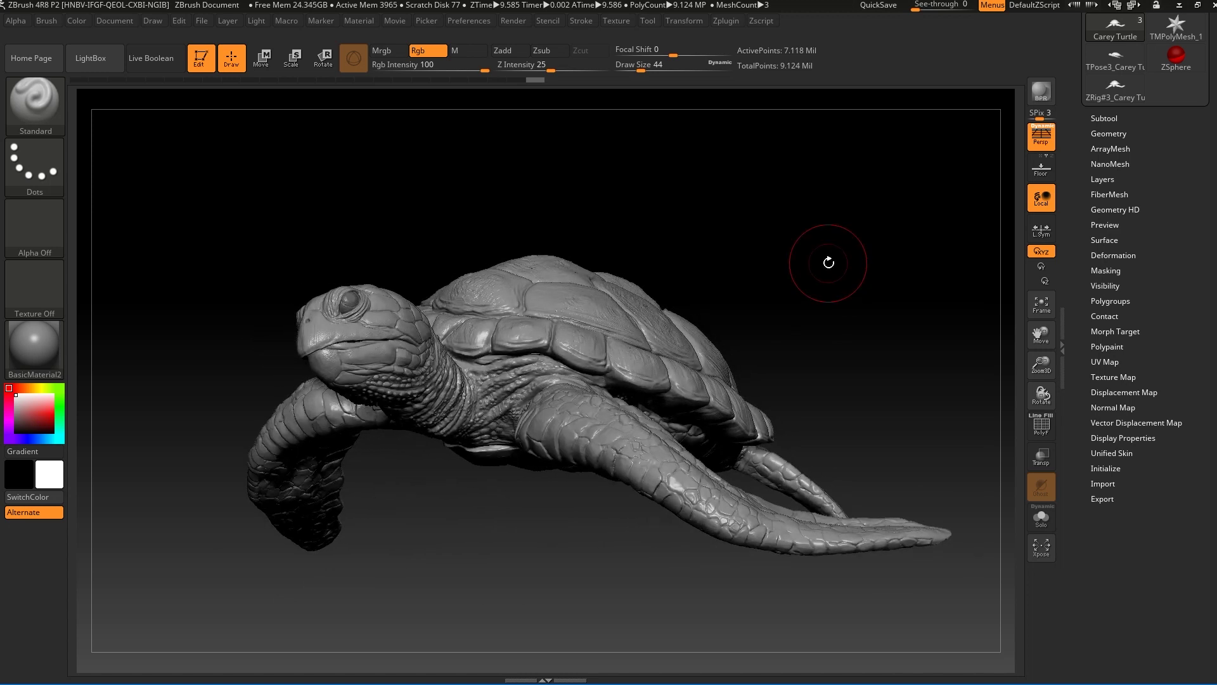